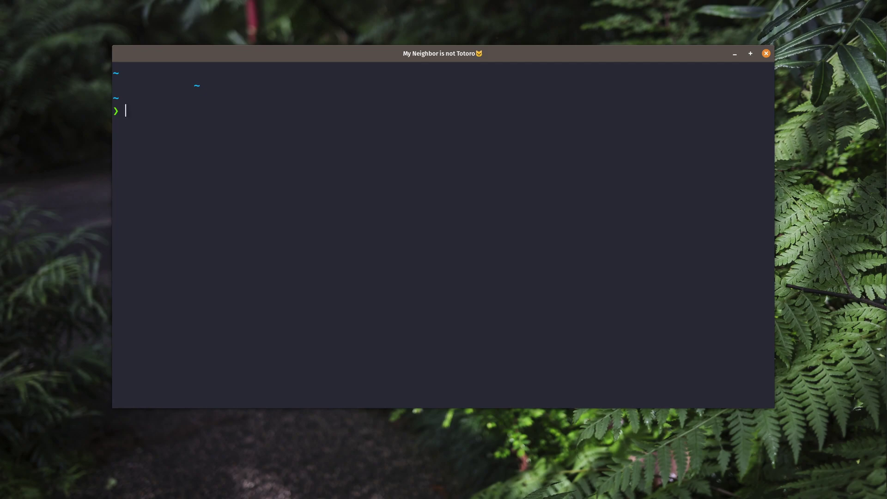
Step: Open a shell on the cf VM with multipass and run docker ps, showing no containers
type("multipass")
type(" shell")
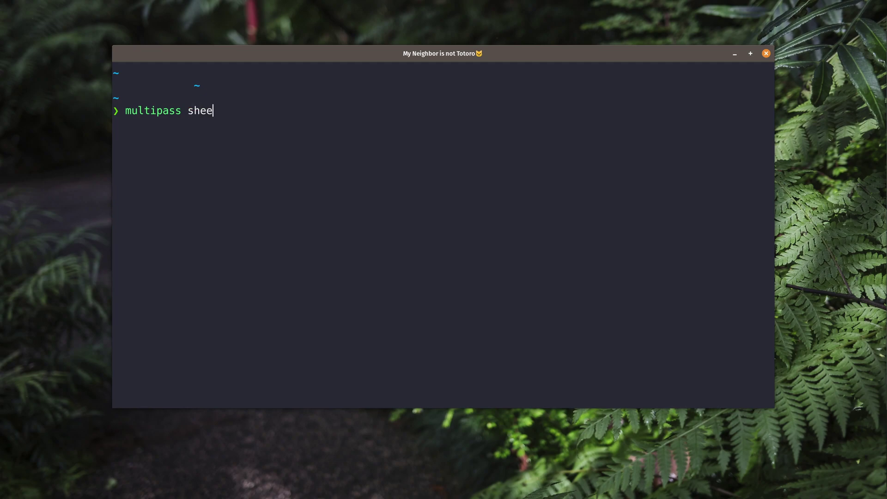
key("BackSpace")
key("BackSpace")
type("ll cf")
key("Return")
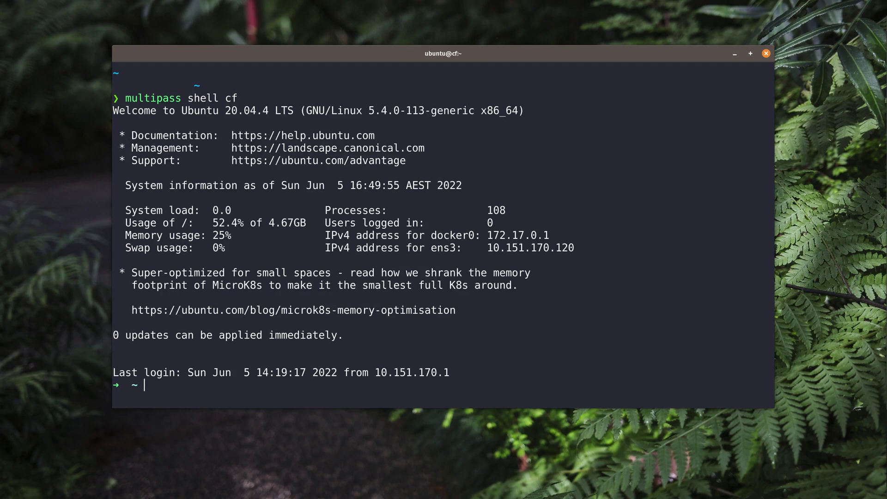
type("docker ps")
key("Return")
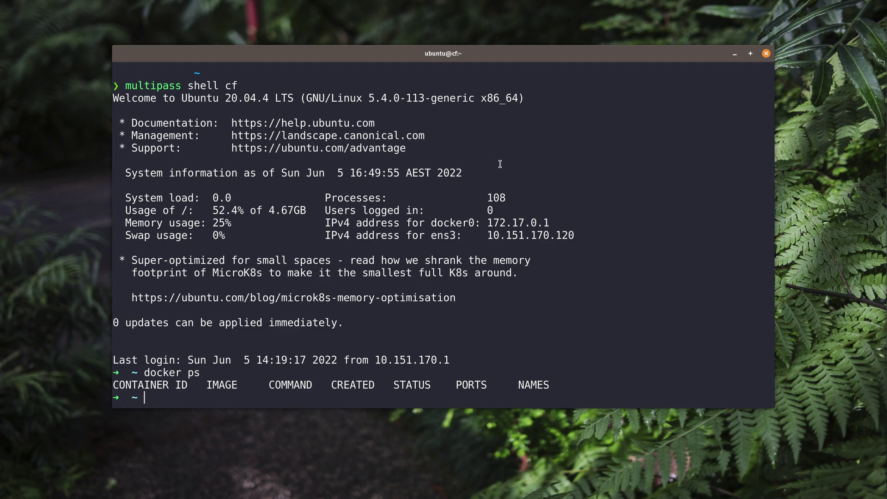
Step: Launch another application from the app launcher by searching 'code'
key("ctrl+space")
type("code")
key("Return")
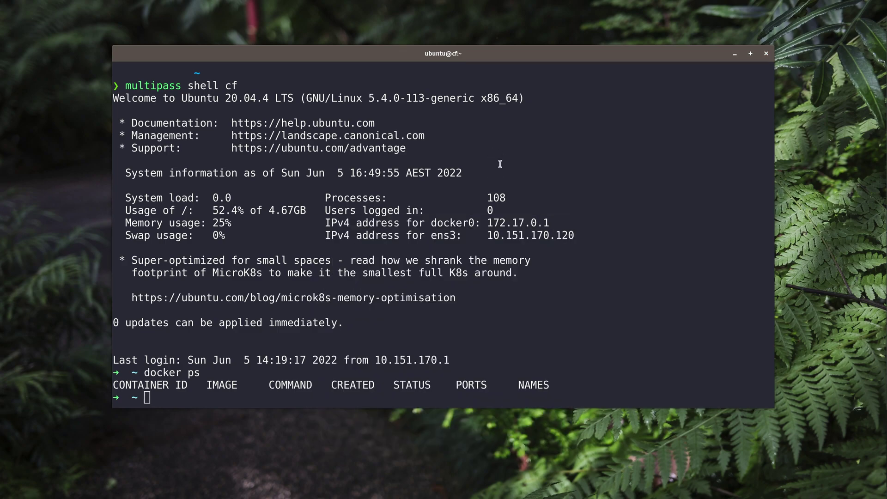
Step: Load tech.aufomm.com, open the Cloudflare Tunnel multiple-services article and jump to its Nginx section
type("tech.aufomm.com")
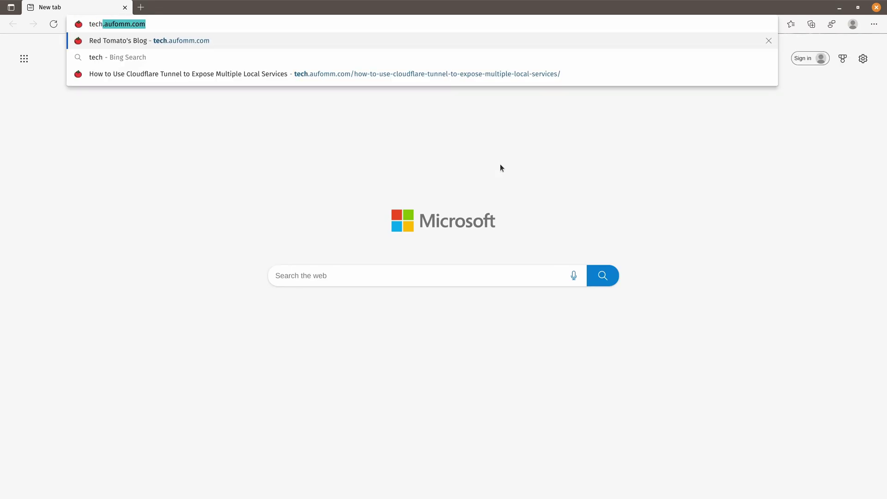
key("Return")
left_click(467, 305)
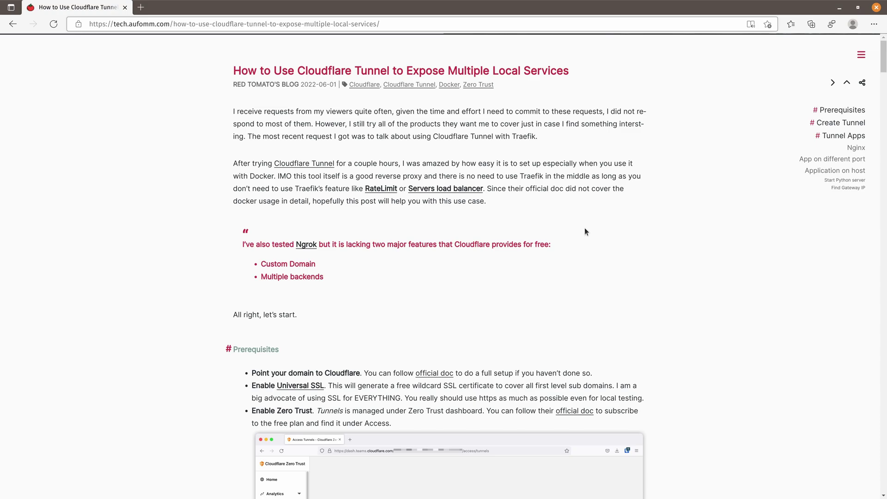
scroll(584, 228, "down", 3)
scroll(589, 226, "down", 1)
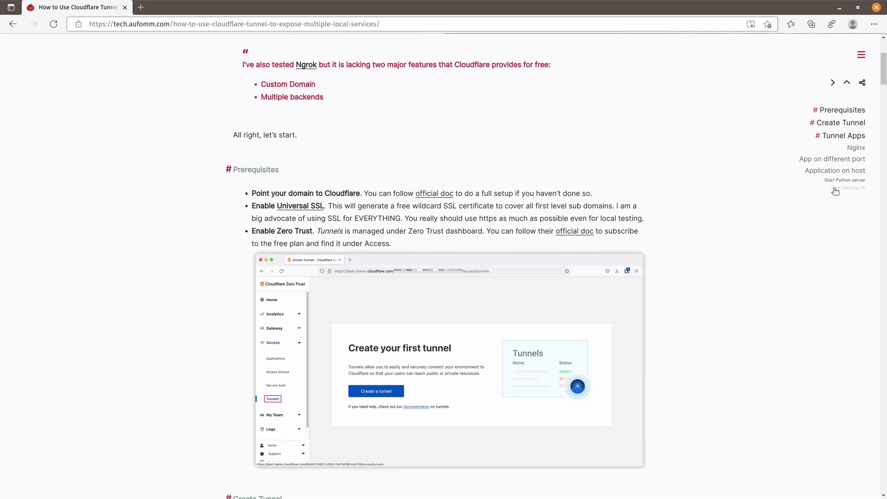
left_click(855, 148)
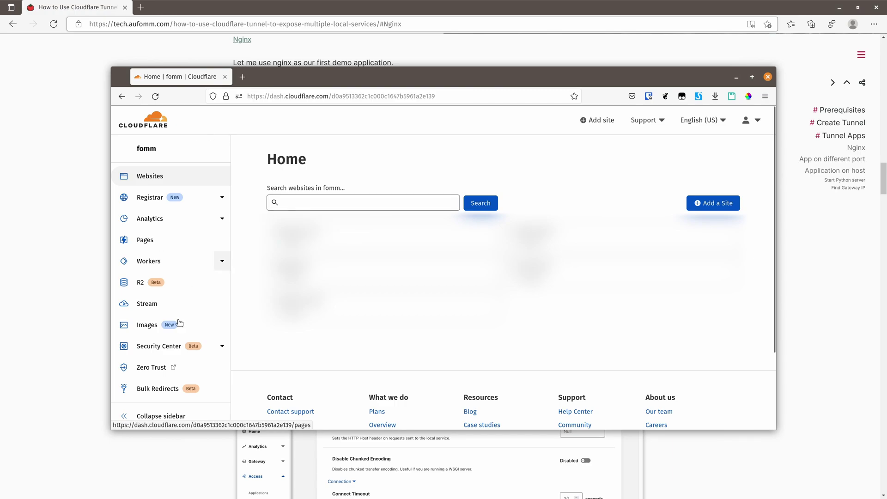
Step: Create and save a tunnel named demo from Zero Trust Access > Tunnels
left_click(175, 368)
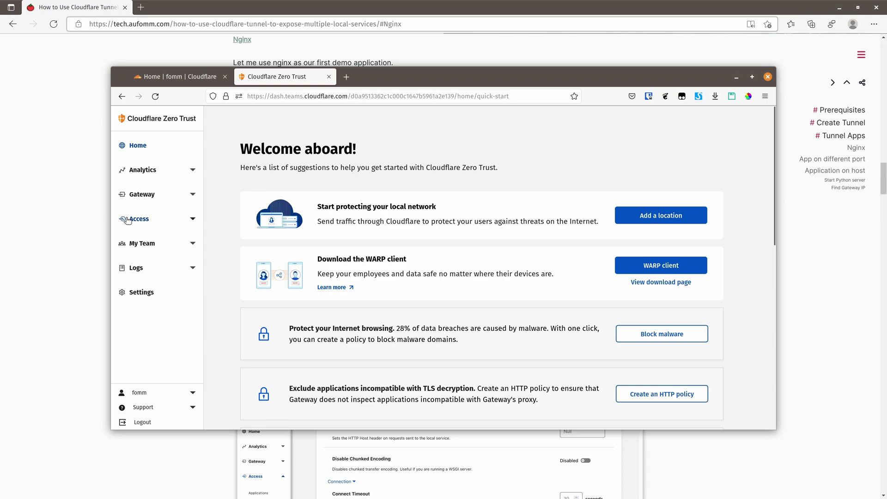
left_click(179, 221)
left_click(149, 318)
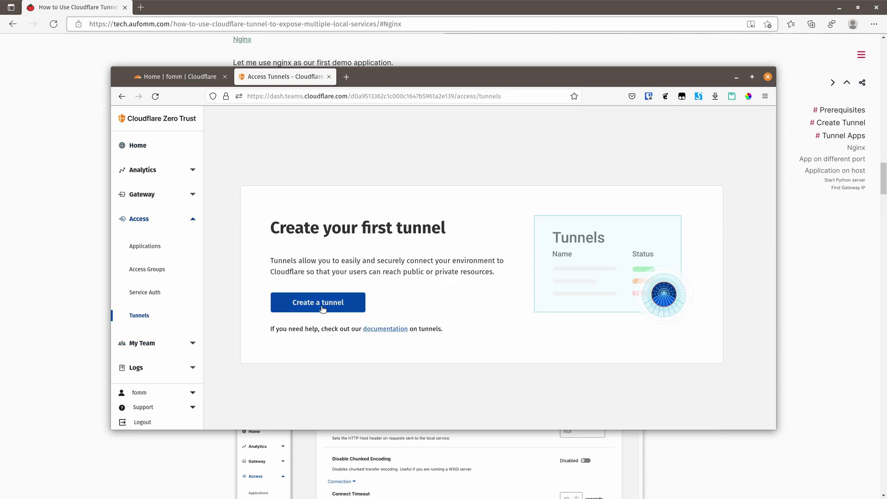
left_click(322, 309)
left_click(390, 319)
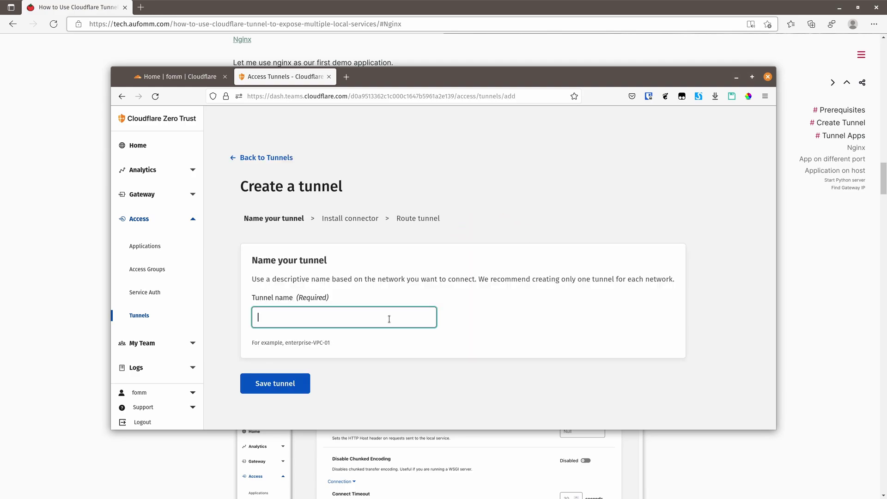
type("demo")
key("Return")
Step: Choose Docker as the connector environment and copy its docker run command
left_click(577, 295)
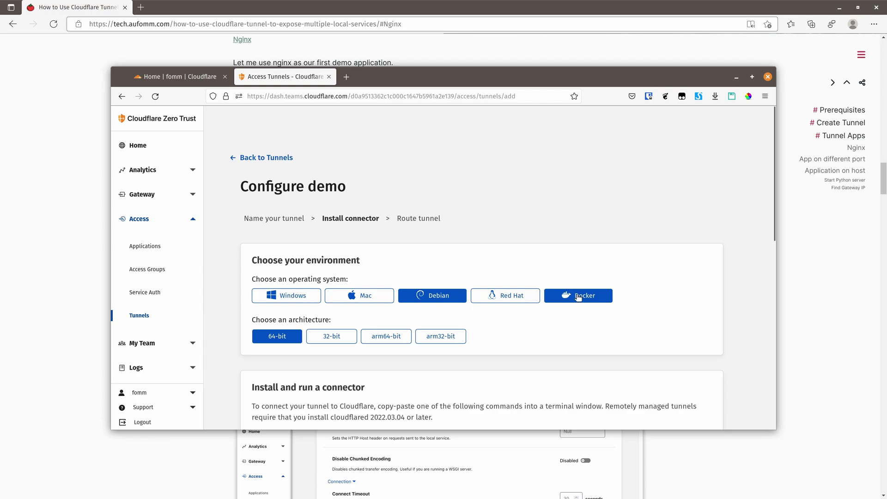
scroll(604, 233, "down", 5)
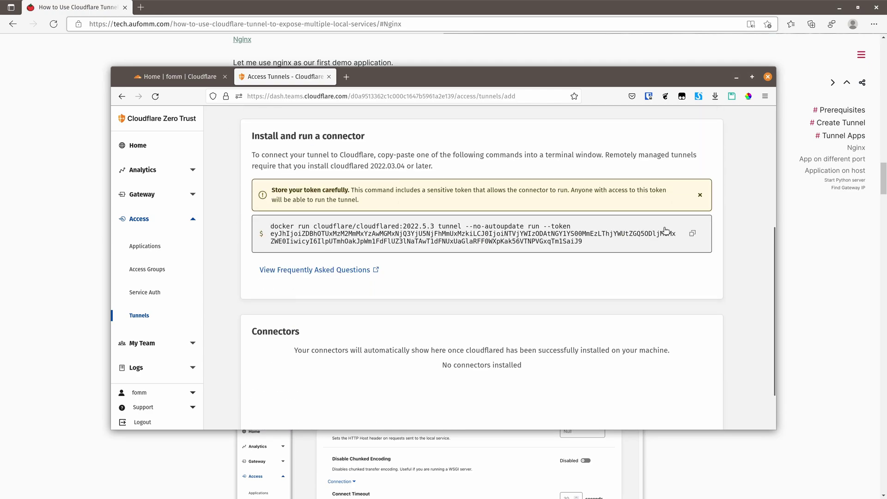
left_click(693, 236)
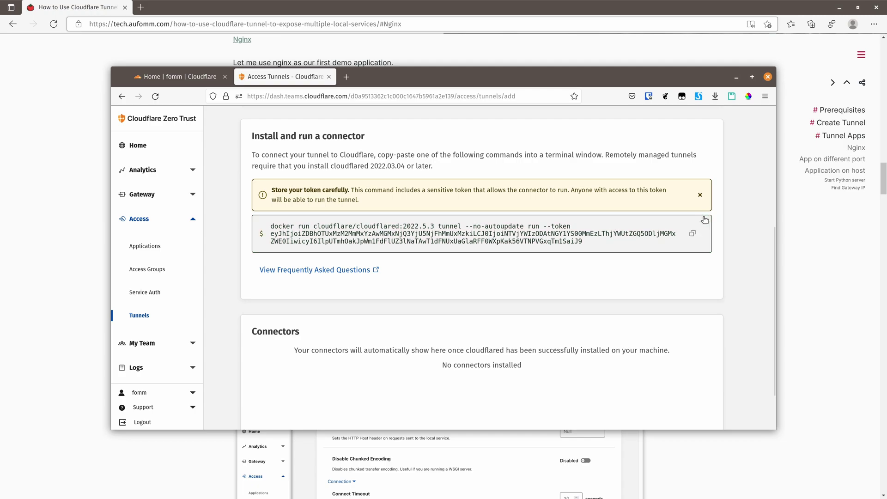
Step: Run the pasted connector command, then create a Docker network named tunnel
key("alt+Tab")
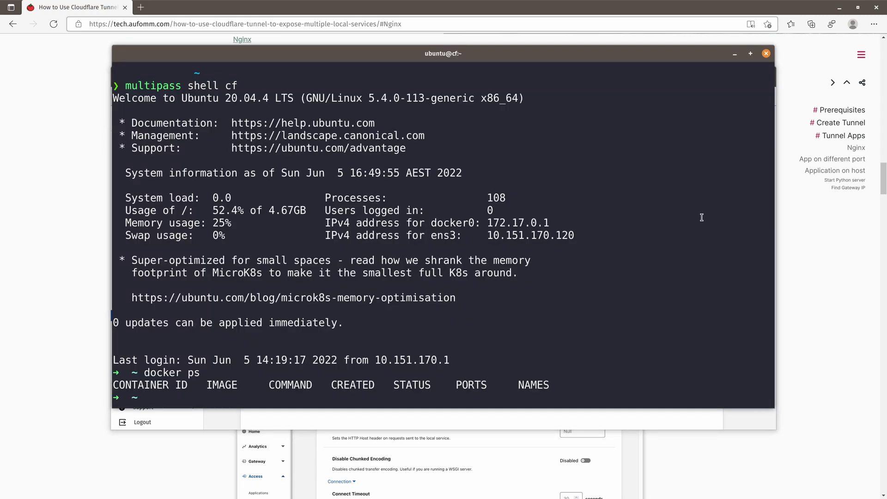
key("ctrl+shift+v")
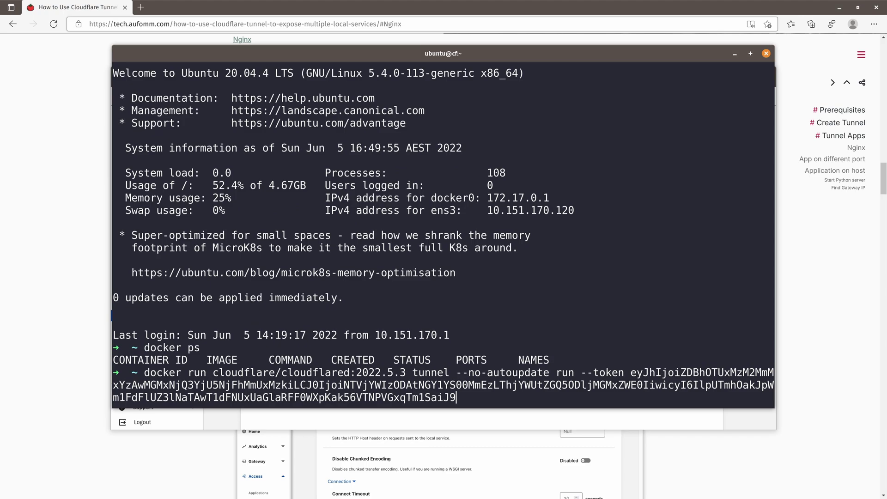
key("Return")
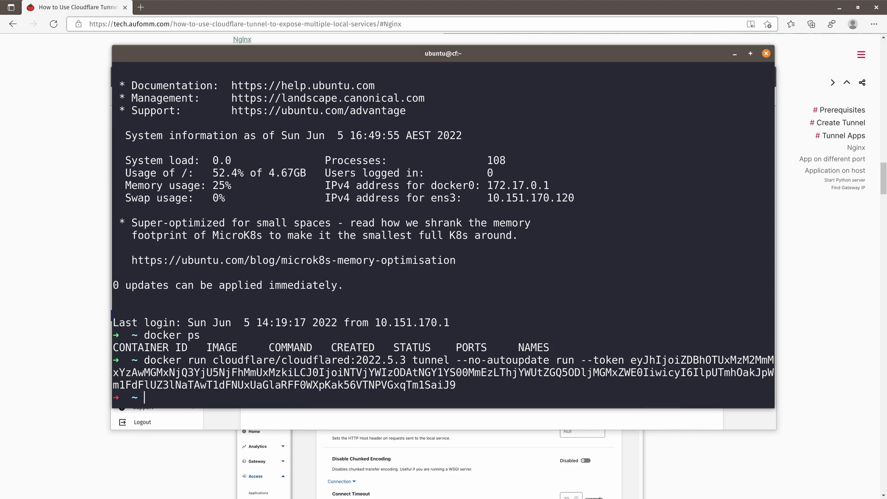
type("docker network create tunnel")
key("Return")
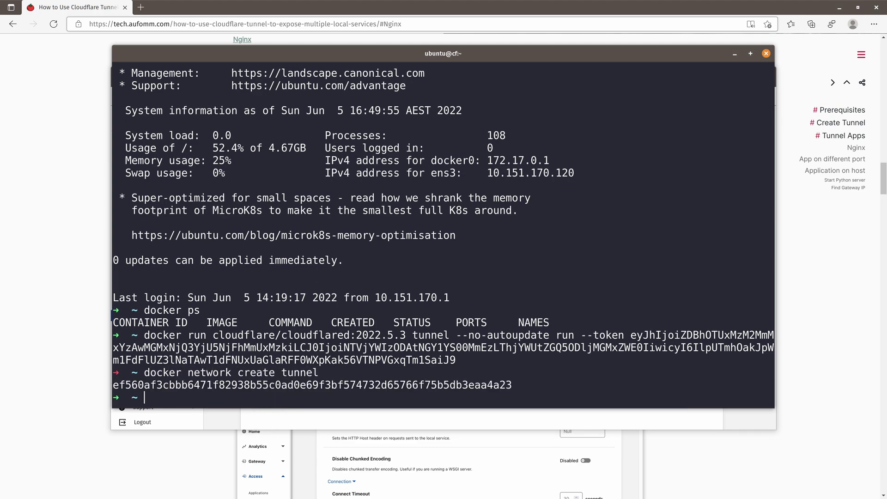
Step: Re-run the cloudflared connector detached on the tunnel network and confirm it with docker ps
key("ctrl+shift+v")
key("Home")
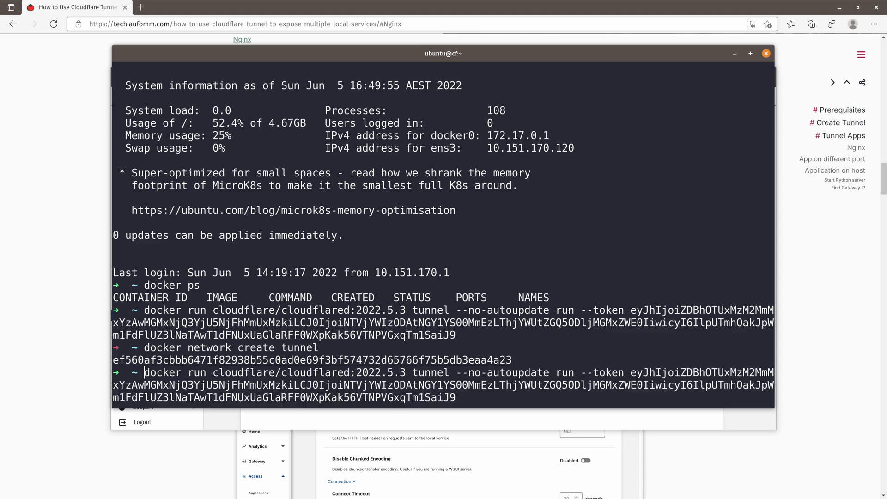
key("Right")
key("ctrl+Right")
key("ctrl+Right")
type("--n")
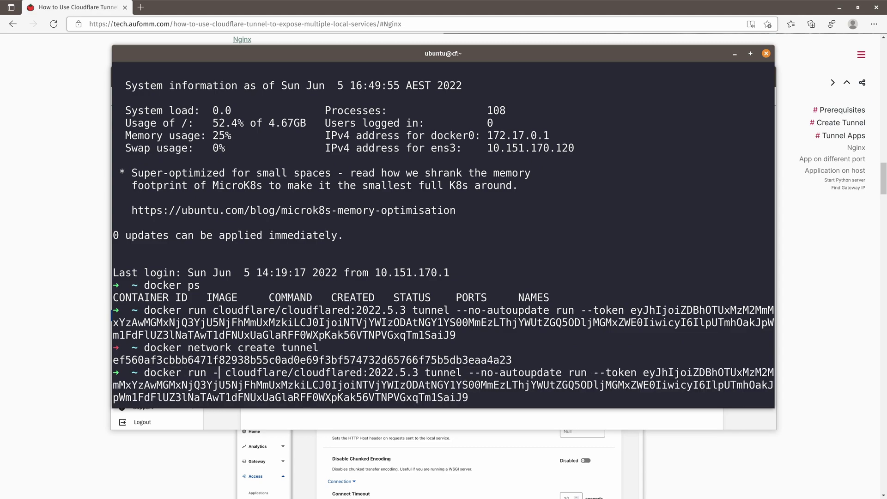
type("etach --netw")
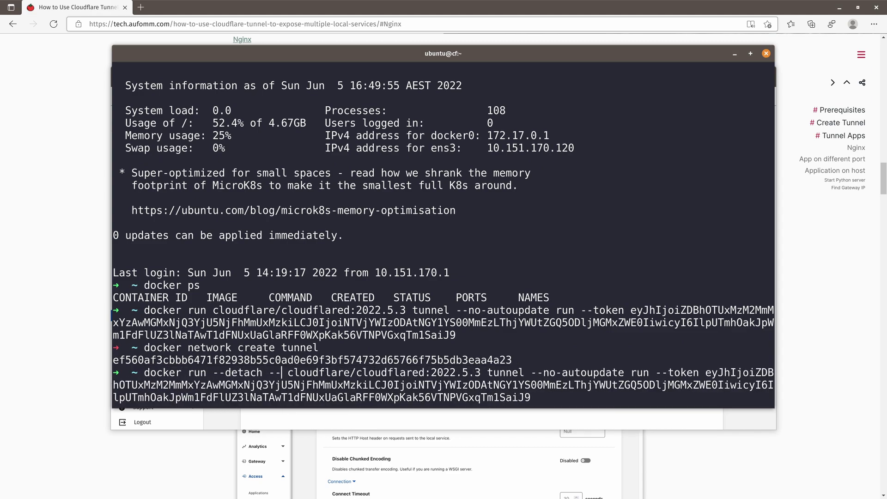
type("ork tunnel")
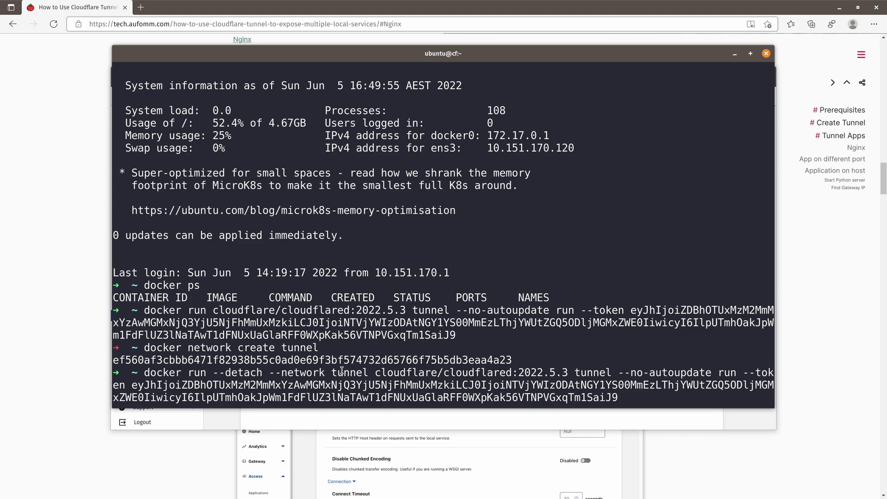
key("Return")
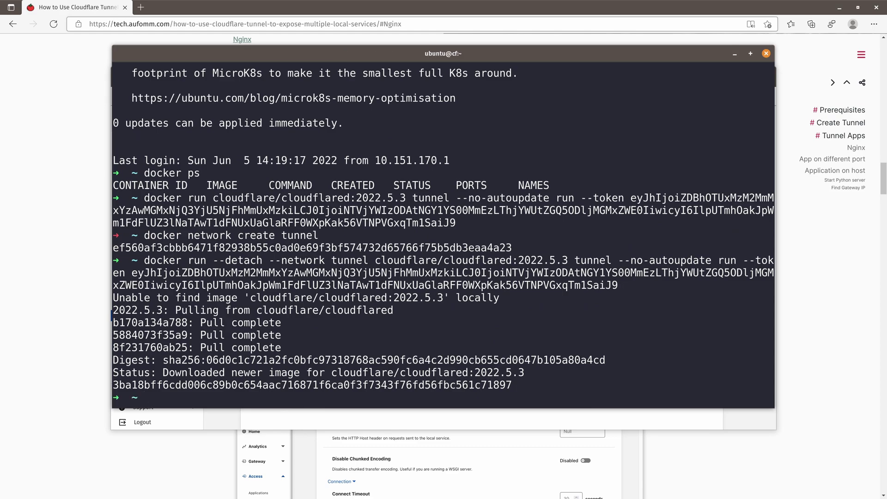
type("docker ps")
key("Return")
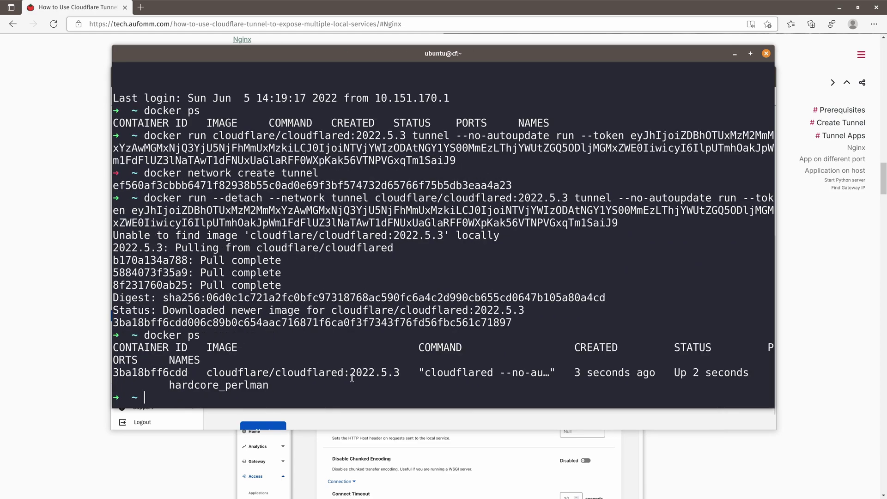
Step: Check the connector output in the terminal, then continue to the tunnel's traffic routing
left_click(445, 423)
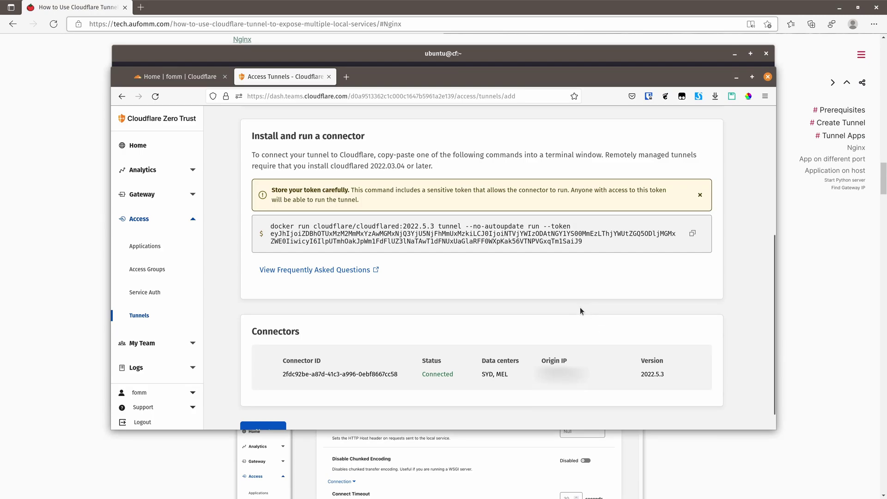
scroll(581, 309, "down", 1)
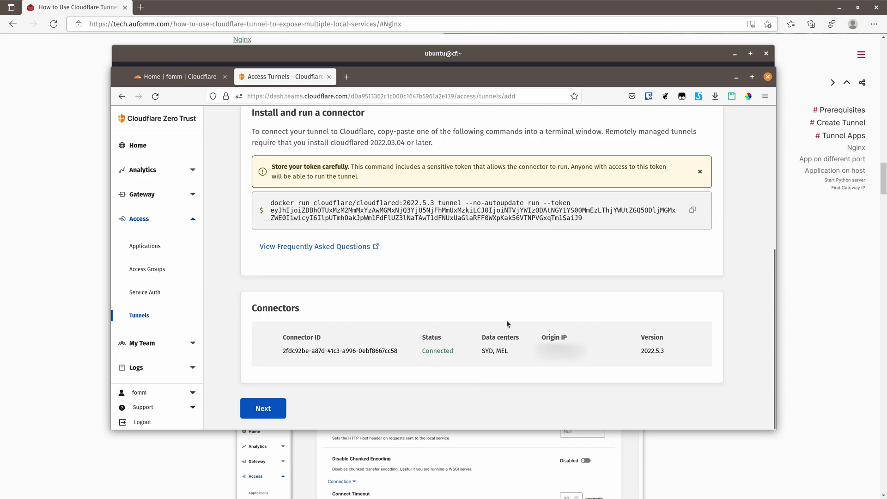
left_click(466, 58)
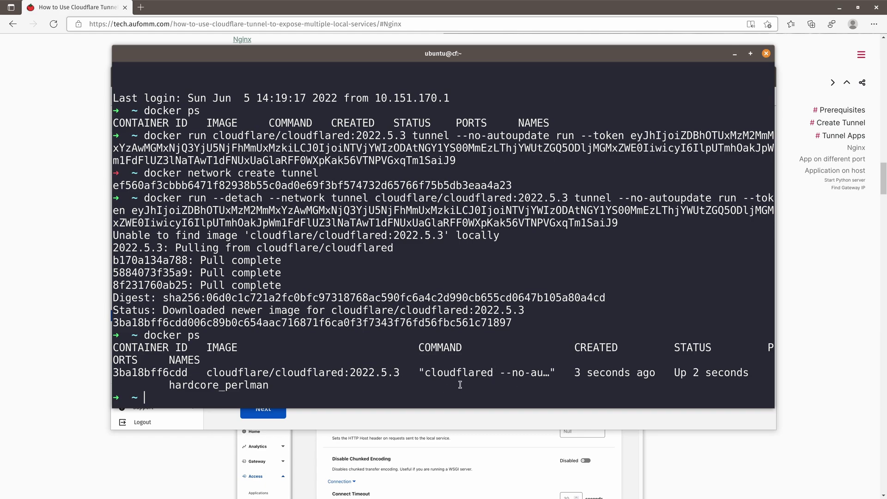
left_click(493, 422)
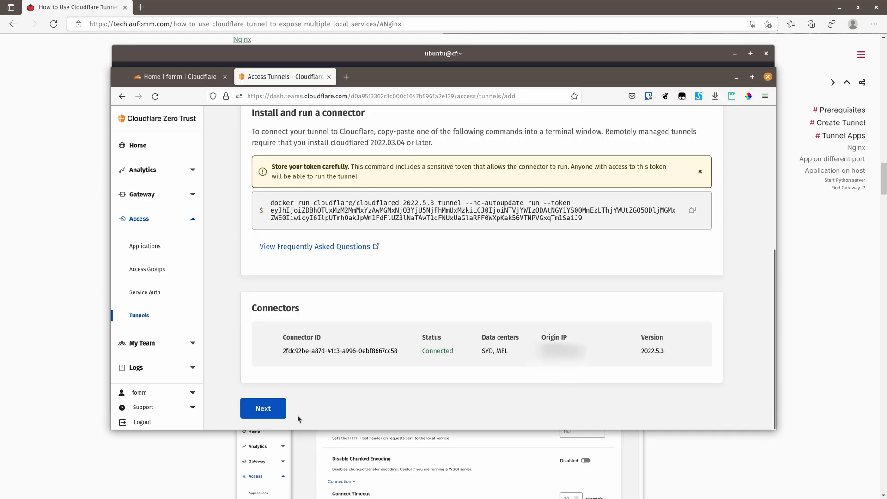
left_click(273, 410)
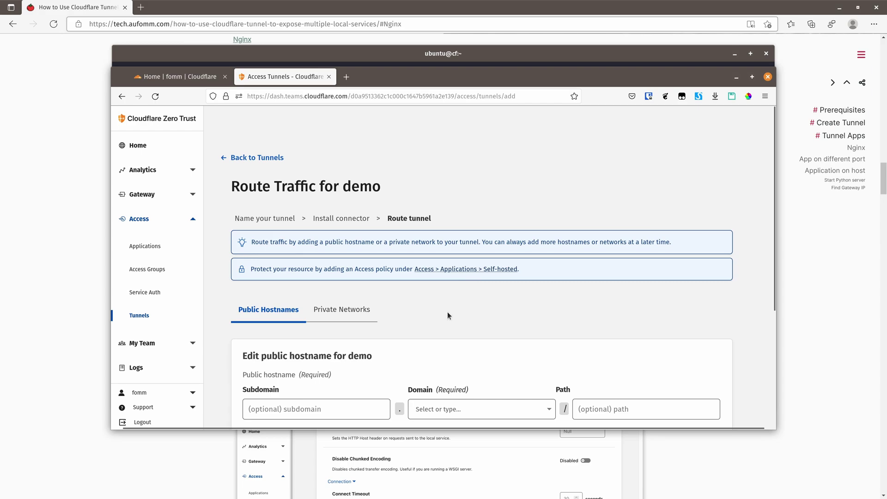
Step: Set the public hostname to subdomain nginx on demofor.fun with path /
left_click(323, 409)
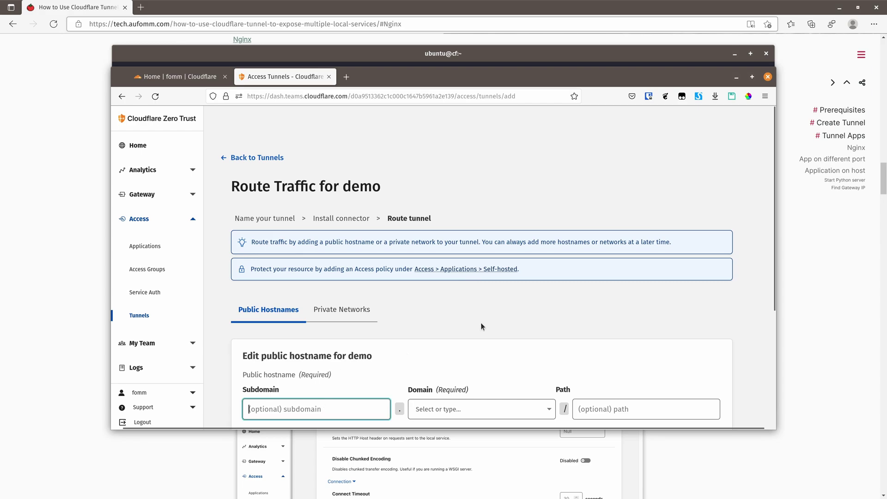
type("nginx")
key("Tab")
type("demo")
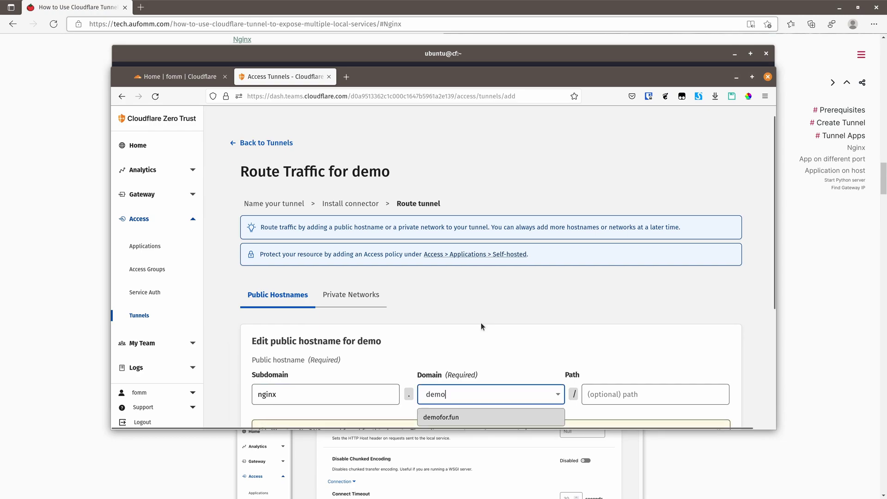
key("Return")
key("Tab")
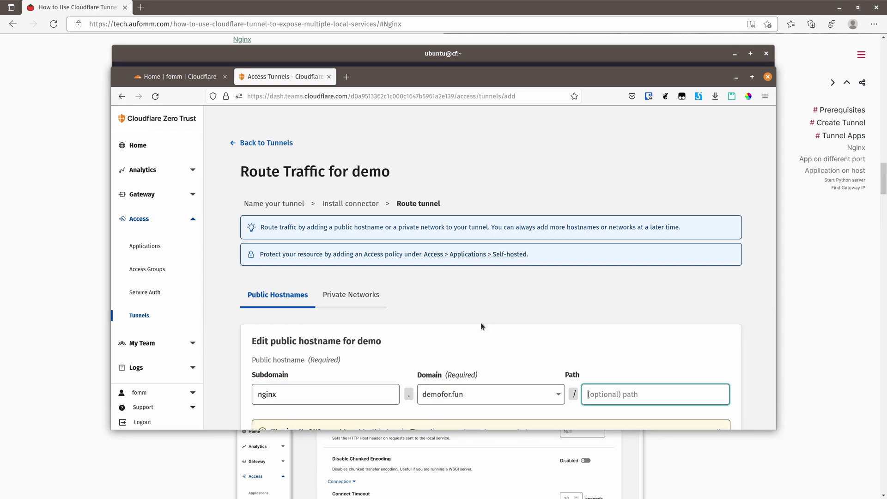
type("/")
Step: Route it to HTTP service nginx:80 and expand Additional application settings > HTTP Settings
scroll(481, 318, "down", 3)
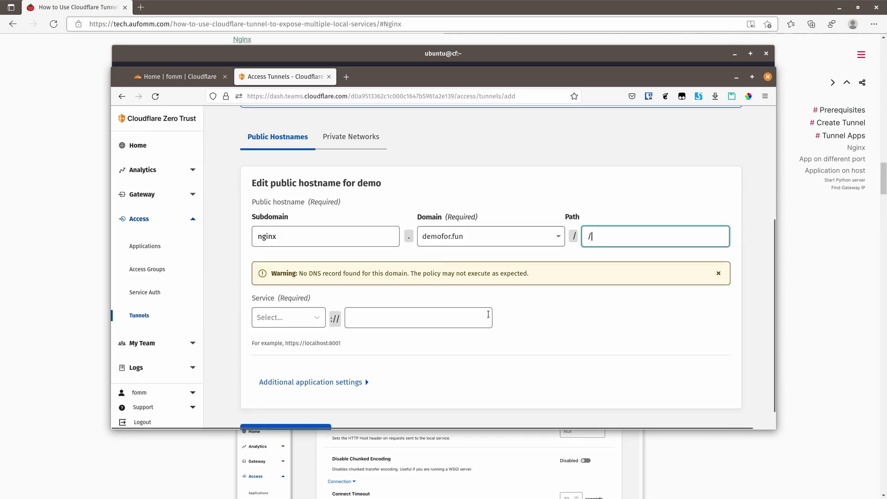
left_click(307, 323)
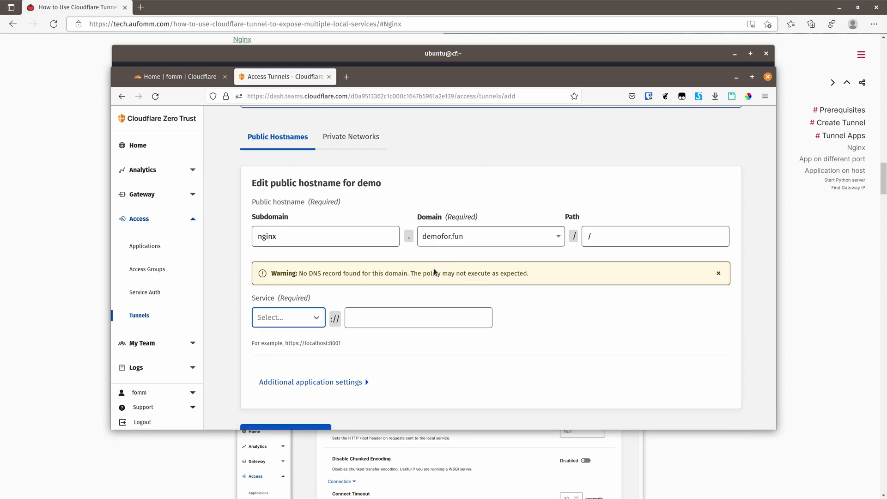
type("http")
key("Return")
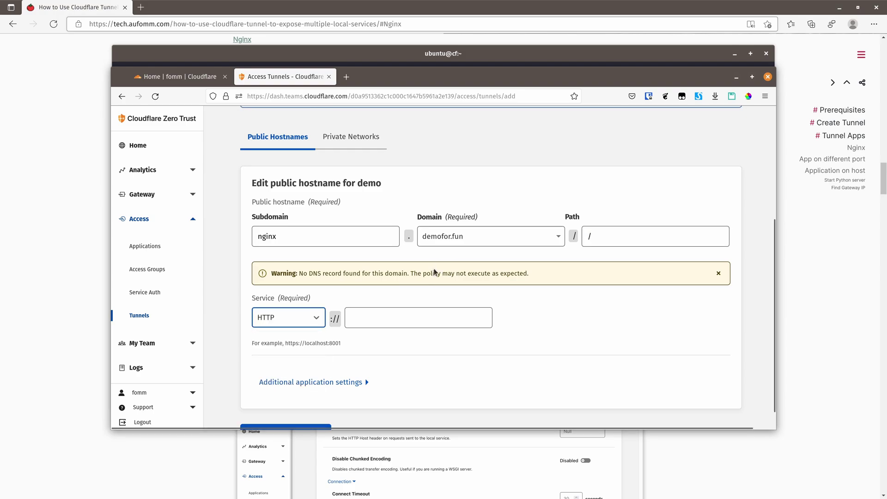
left_click(413, 324)
type("nginx")
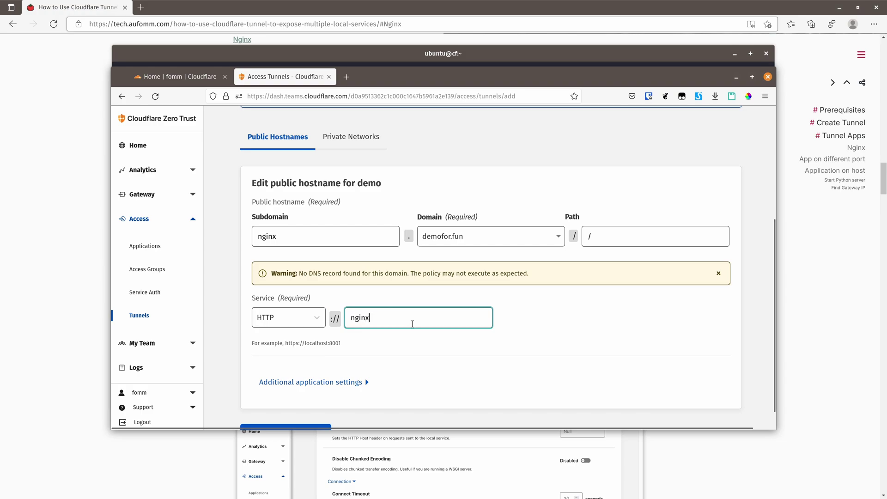
type(":80")
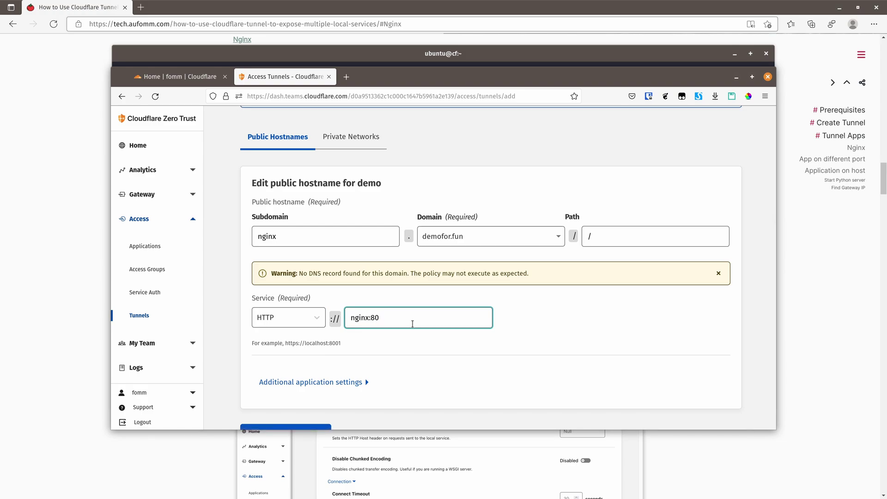
scroll(430, 326, "down", 1)
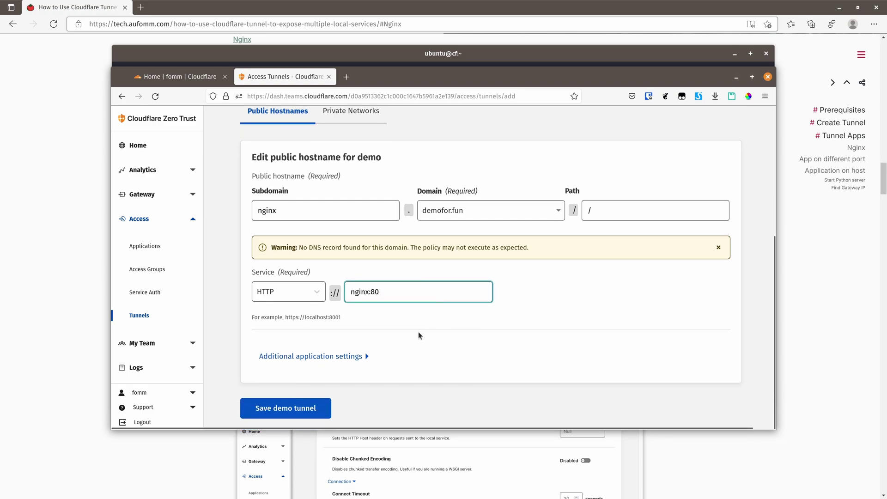
left_click(348, 363)
scroll(441, 332, "down", 2)
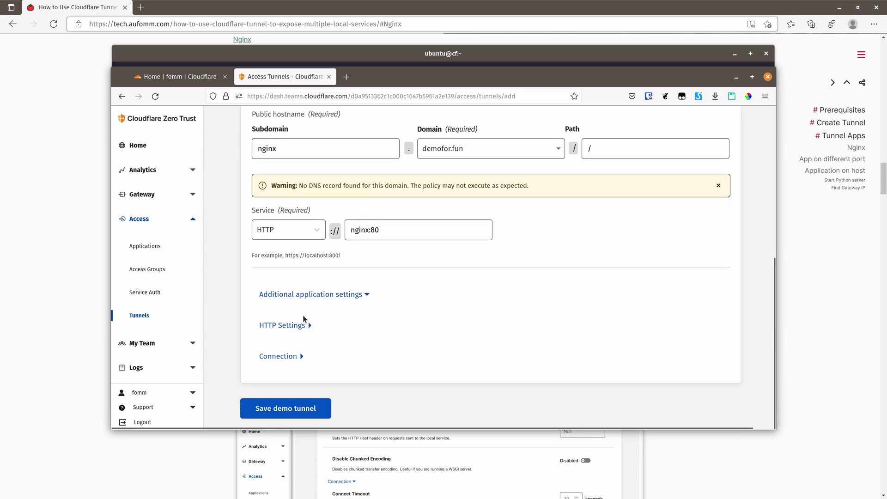
left_click(309, 325)
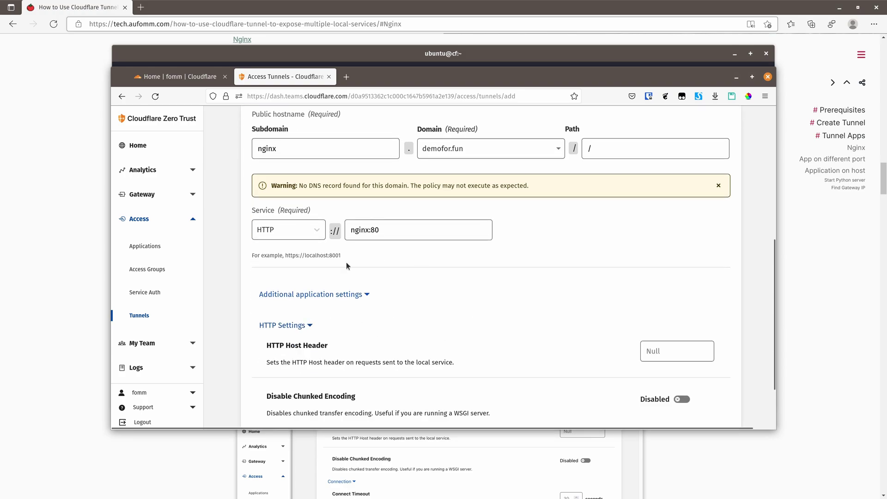
scroll(449, 298, "down", 3)
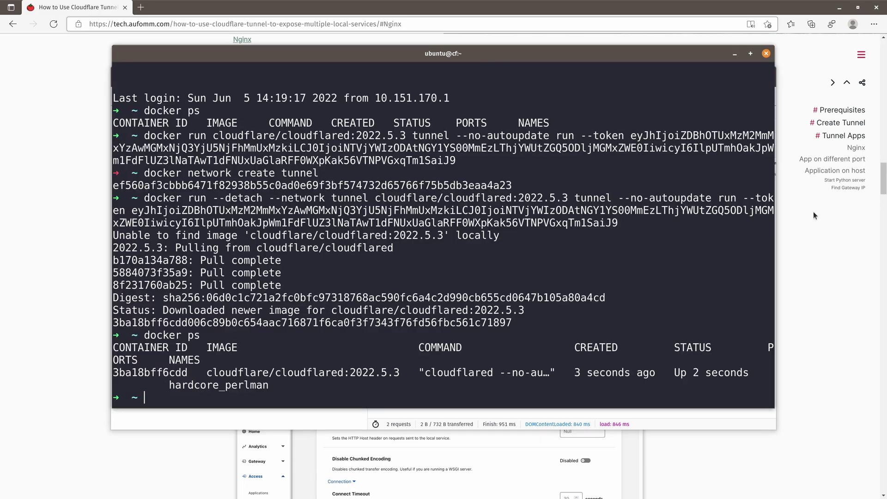
Step: Back in the blog, copy the nginx:alpine docker run command for the tunnel network
left_click(814, 259)
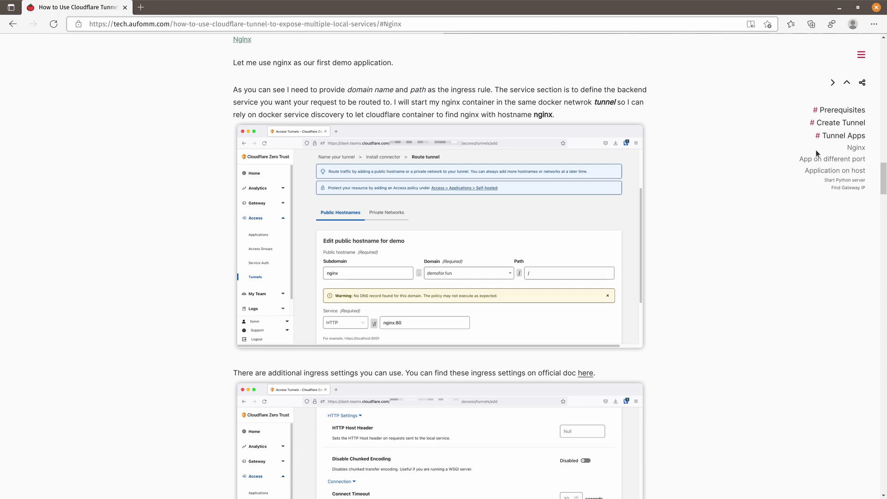
scroll(481, 238, "down", 15)
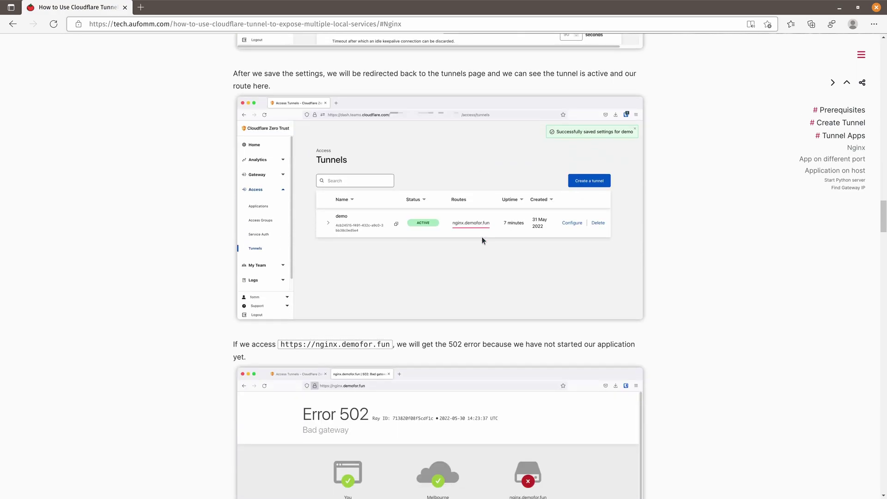
scroll(482, 237, "down", 3)
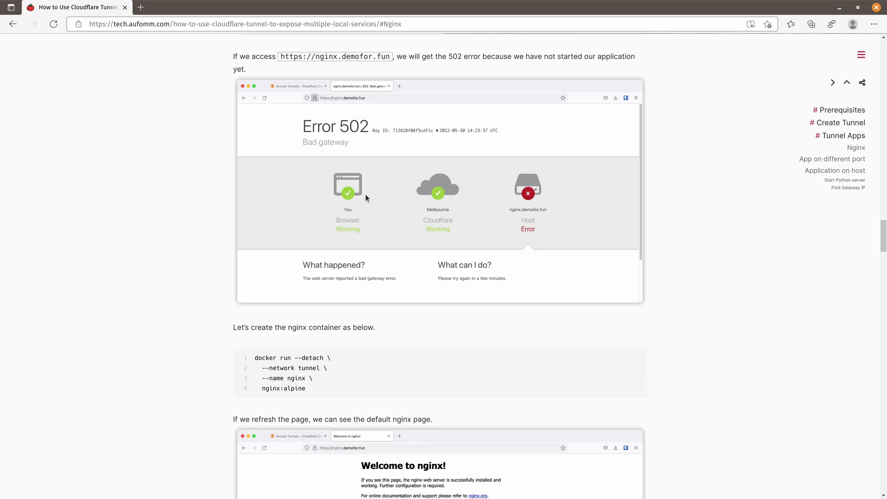
key("alt+Tab")
key("alt+Tab")
mouse_move(642, 363)
scroll(535, 353, "down", 1)
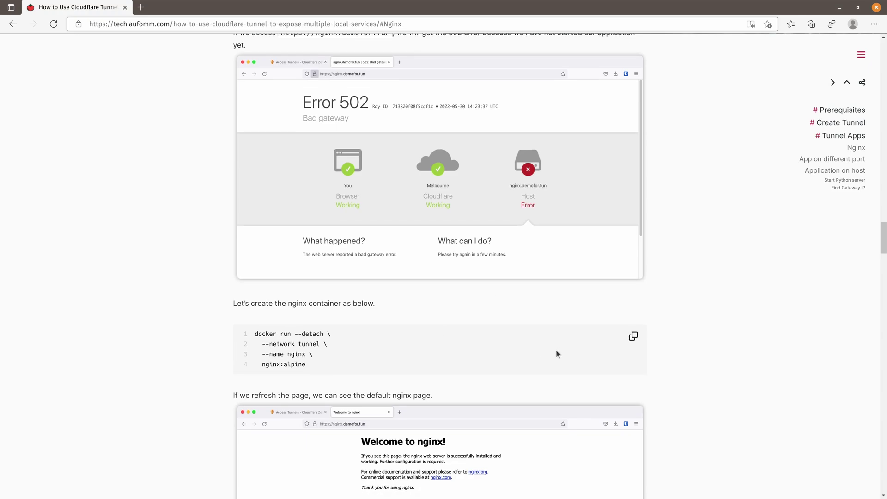
left_click(632, 337)
Step: Start the nginx:alpine container from the pasted command, then reload nginx.demofor.fun in Firefox
key("alt+Tab")
key("ctrl+shift+v")
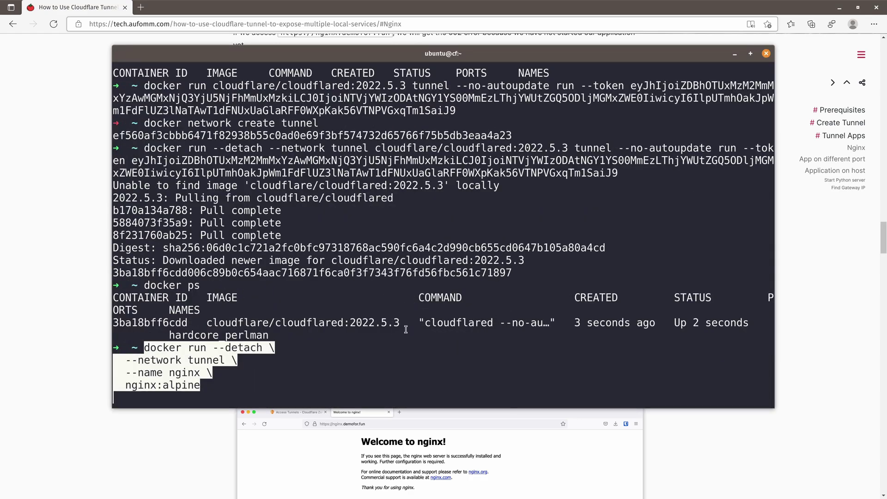
key("Home")
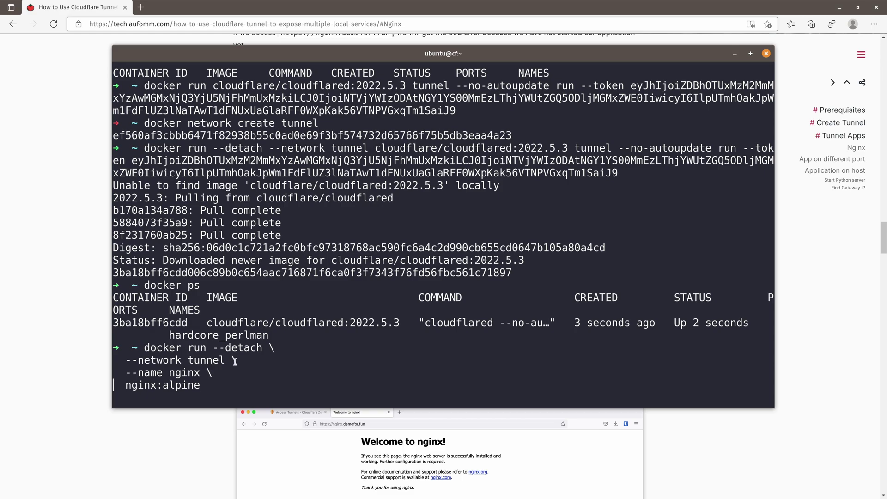
key("Return")
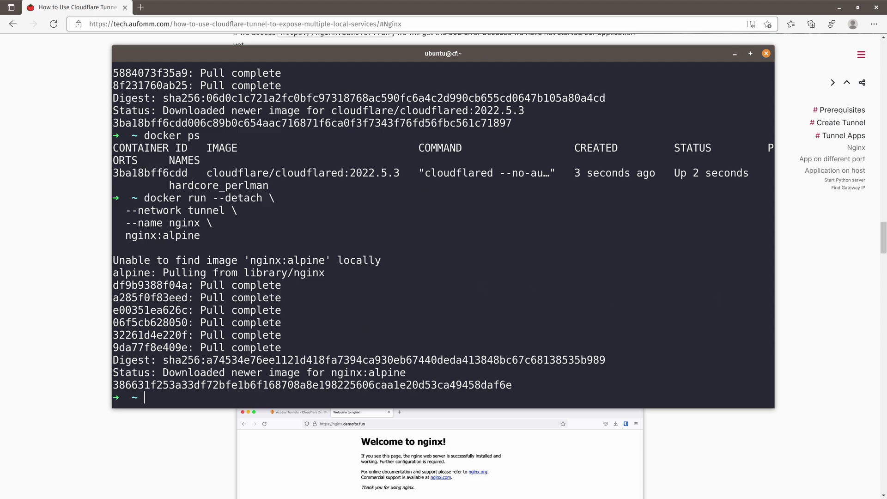
key("alt+Tab")
key("F5")
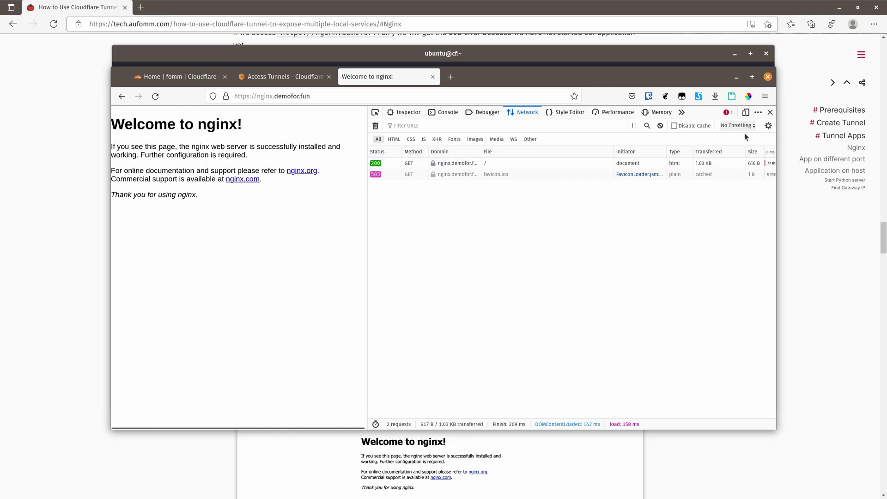
Step: Close Firefox's developer tools panel and return to the terminal
left_click(770, 113)
key("alt+Tab")
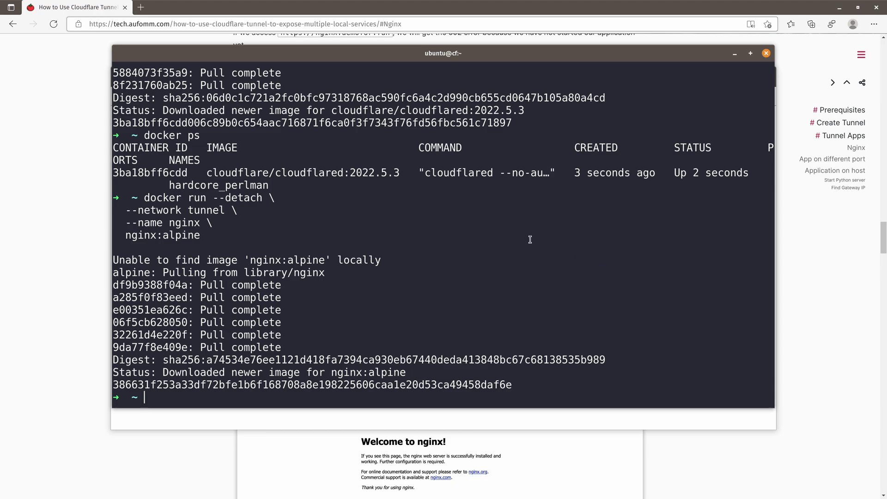
Step: Close the nginx tab and start adding another public hostname to the demo tunnel
left_click(565, 422)
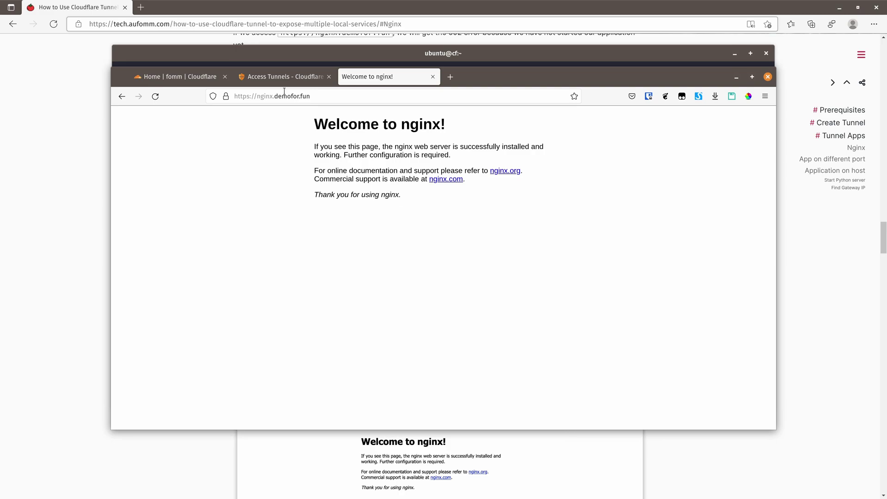
middle_click(384, 75)
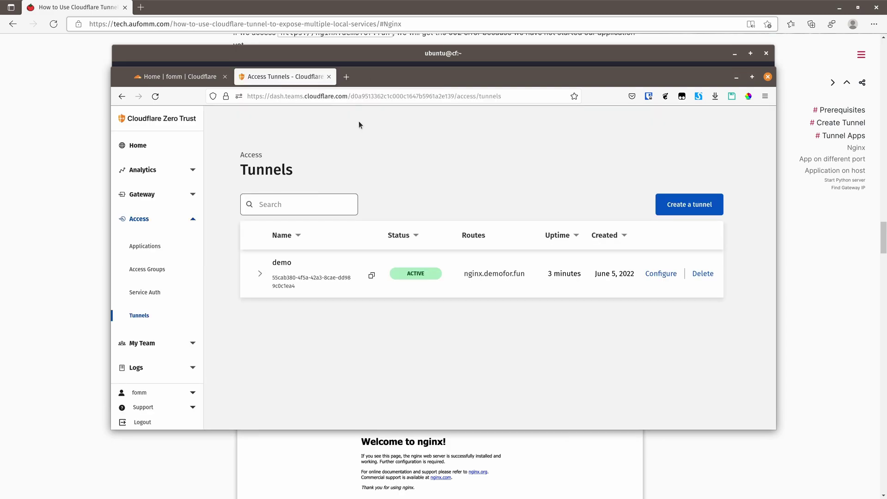
left_click(668, 275)
left_click(362, 225)
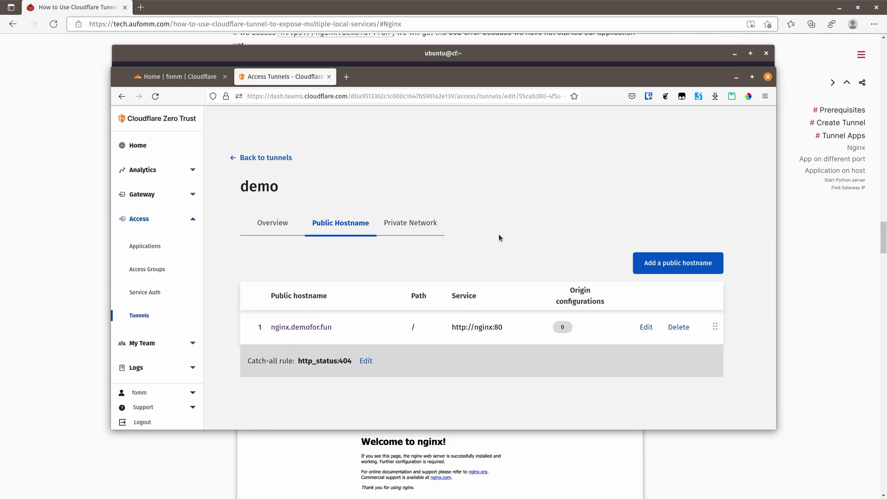
left_click(675, 264)
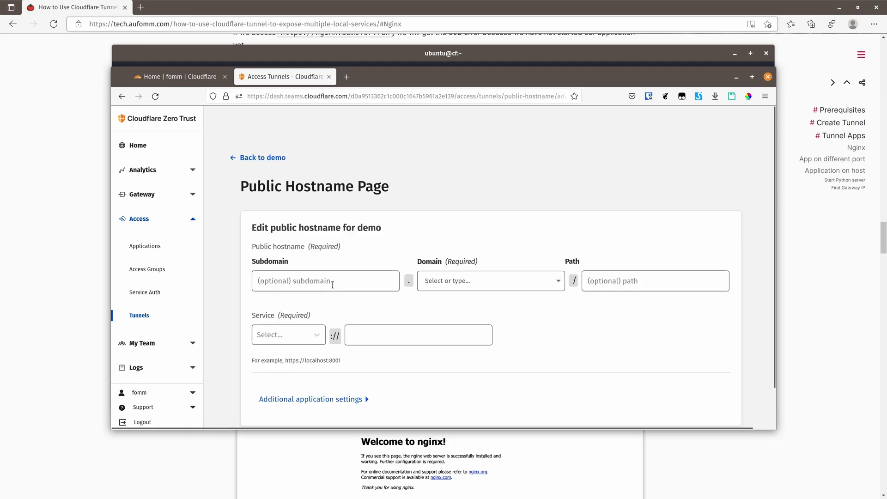
Step: Enter subdomain echo with domain demofor.fun, correcting a mistyped domain entry
left_click(320, 284)
type("echo")
key("Tab")
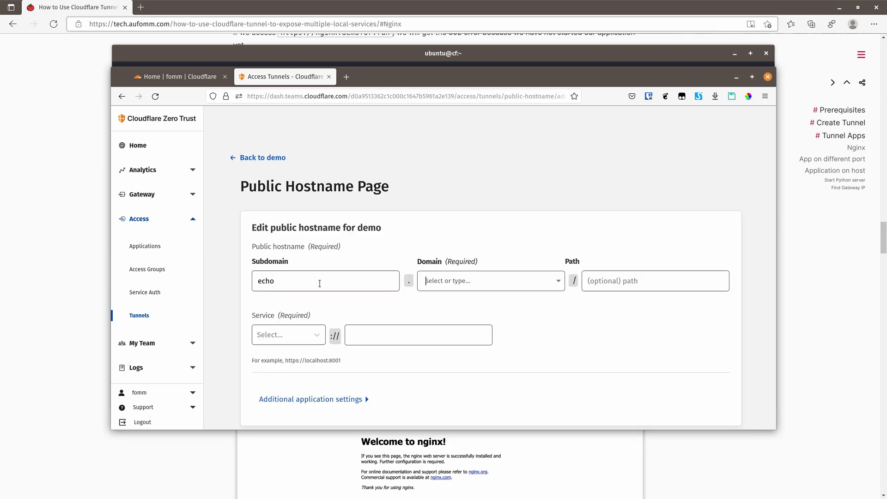
type("demo")
key("Return")
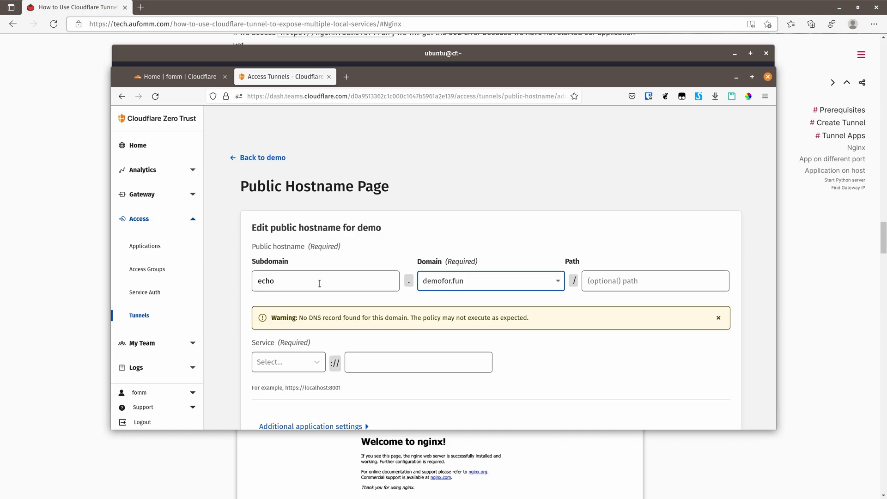
type("/de")
key("ctrl+a")
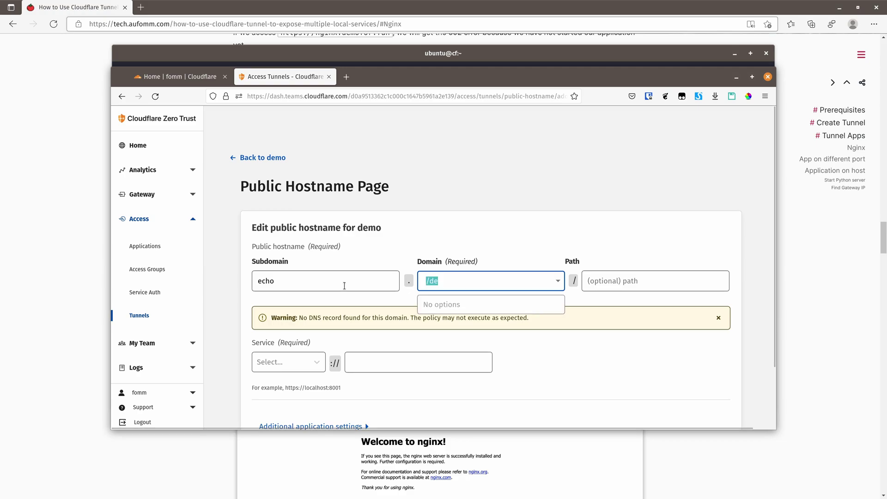
type("demo")
key("Return")
Step: Set path /, service HTTP echo:8080, and save the hostname
left_click(651, 277)
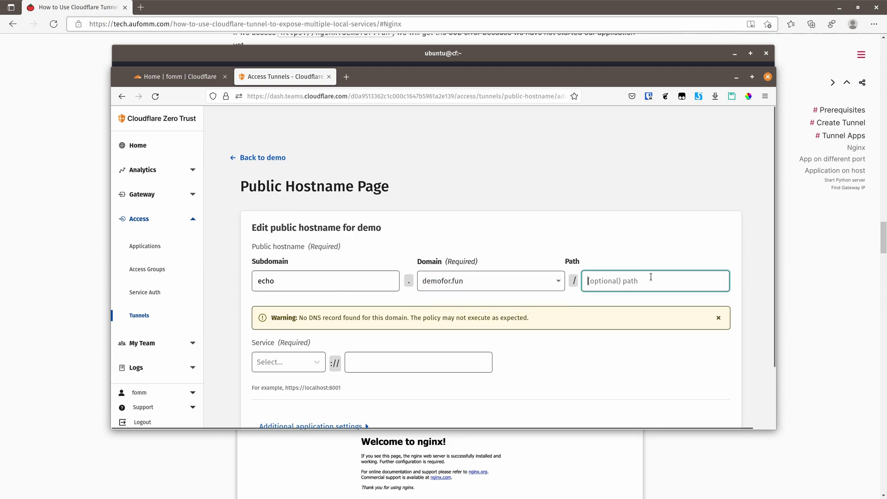
type("/")
key("Tab")
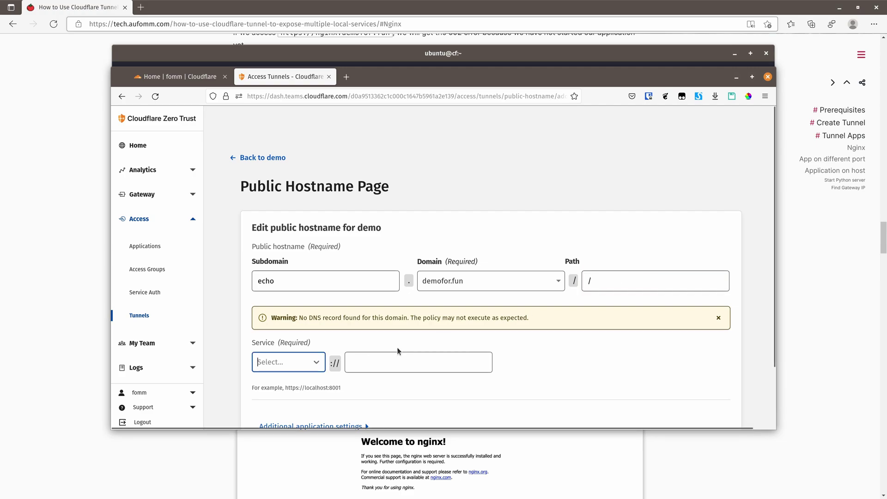
type("http")
key("Return")
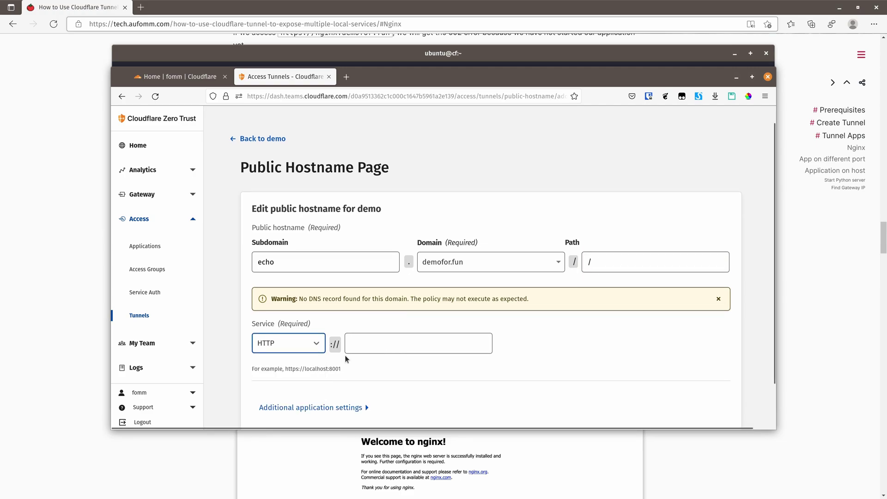
left_click(391, 348)
type("echo:8")
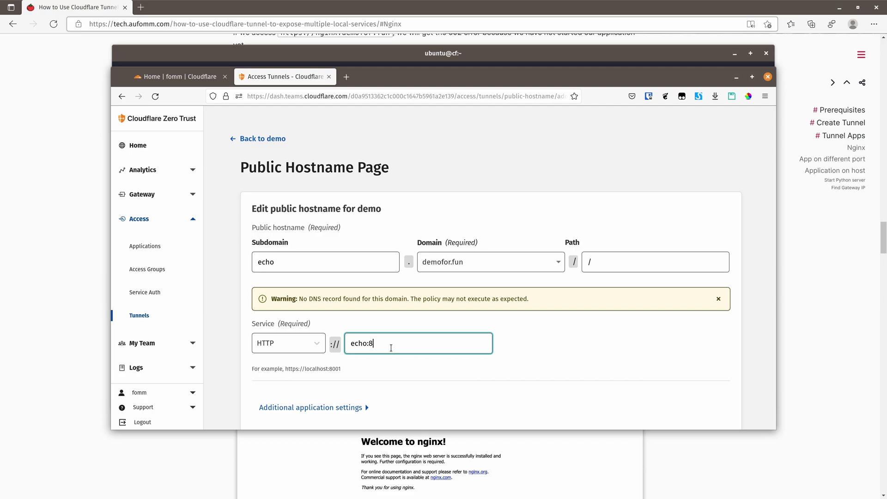
type("080")
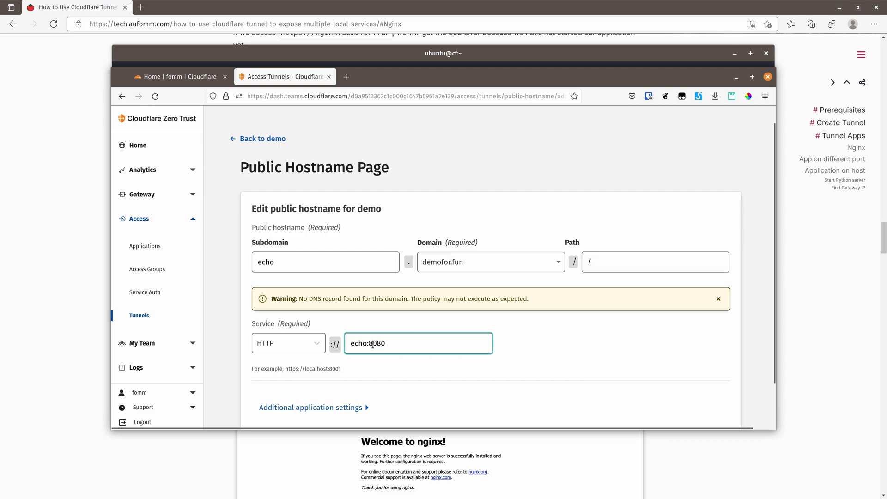
scroll(504, 318, "down", 2)
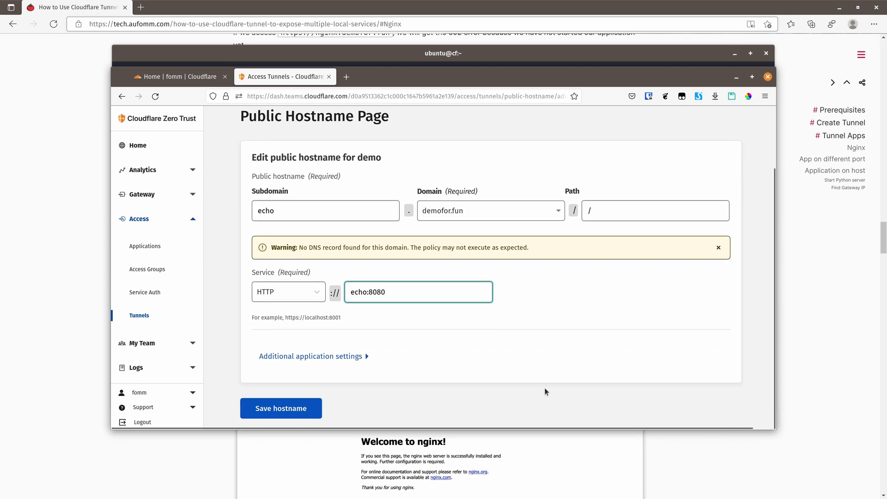
left_click(296, 411)
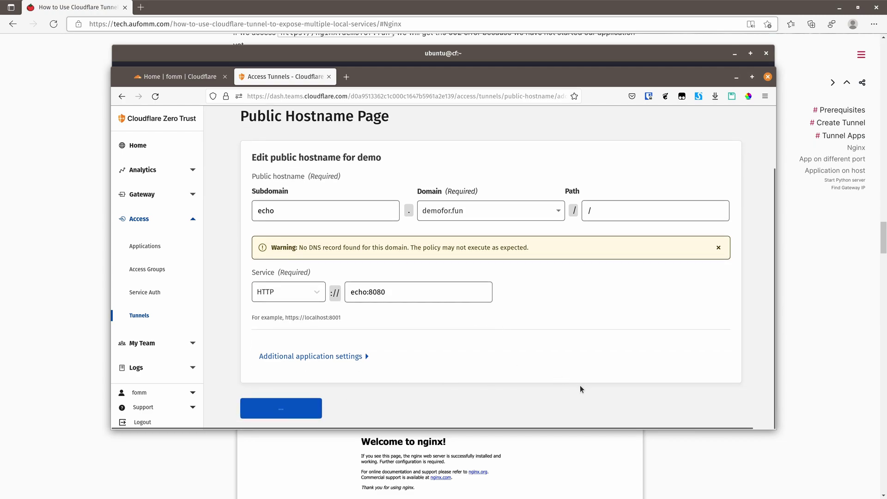
Step: Copy the ealen/echo-server docker run command from the article's App on different port section
left_click(820, 171)
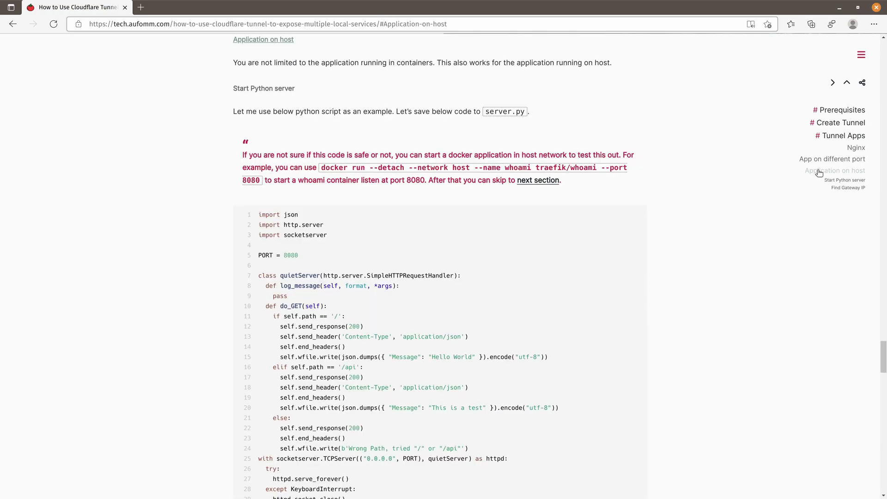
left_click(814, 159)
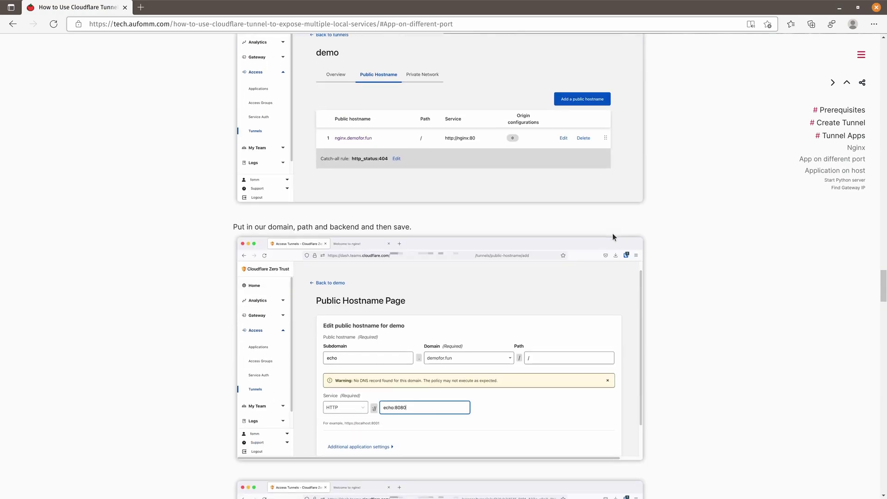
scroll(612, 233, "down", 2)
scroll(642, 253, "down", 6)
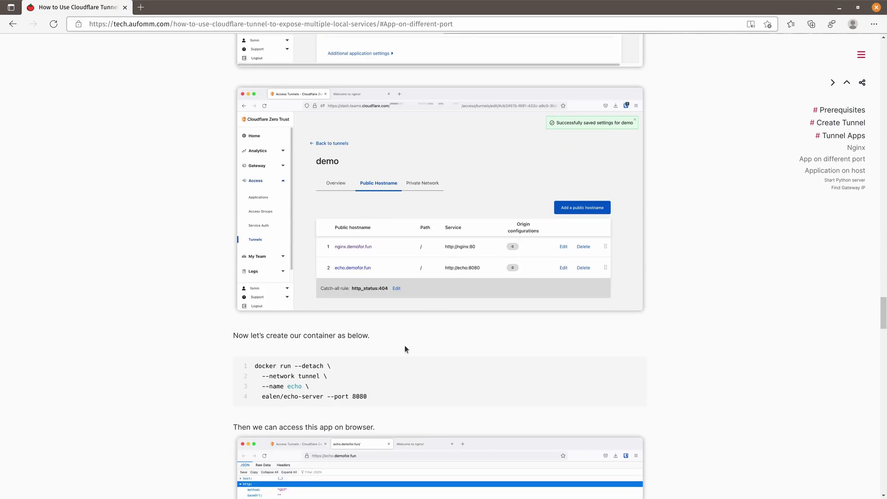
left_click(633, 367)
Step: Run the pasted command in the terminal to start the echo container detached
key("alt+Tab")
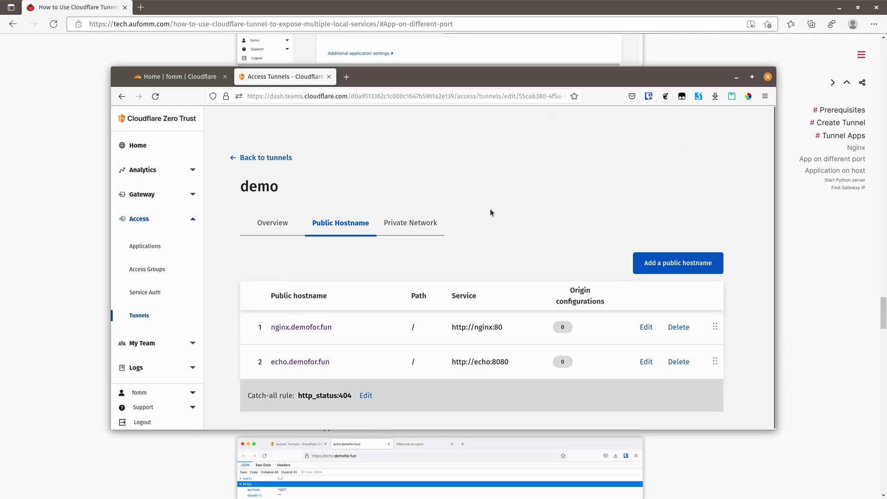
key("alt+Tab")
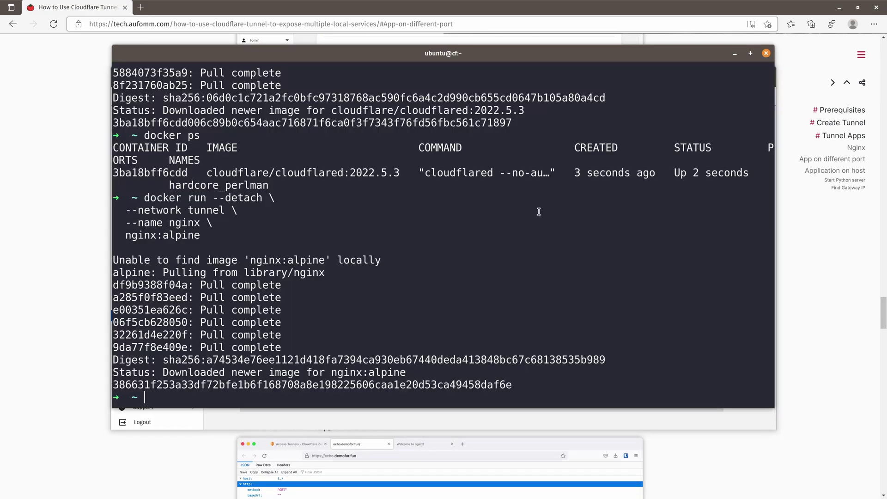
key("ctrl+shift+v")
key("Return")
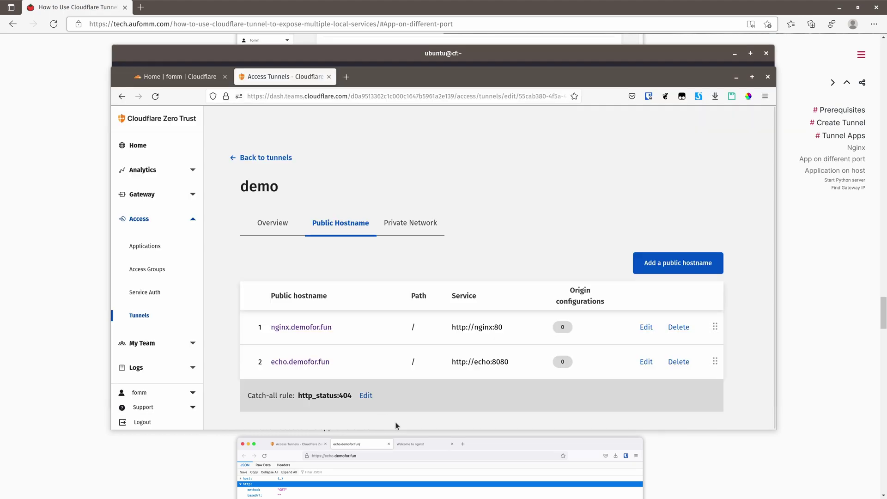
Step: In a new Firefox tab, load echo.demofor.fun
left_click(395, 422)
key("ctrl+t")
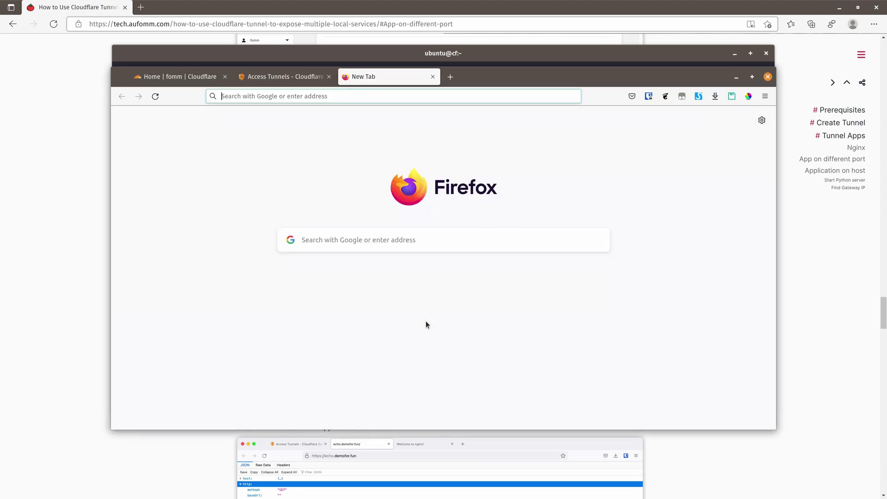
type("echo.demo")
type("for")
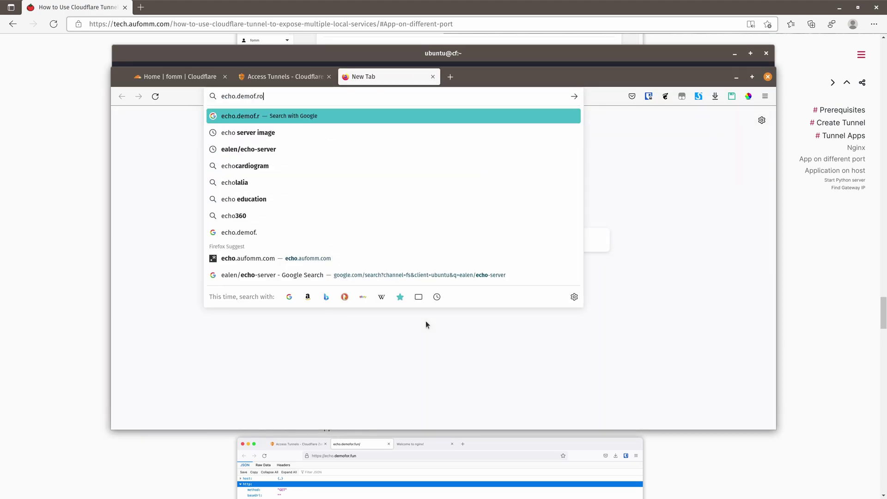
key("BackSpace")
type(".fun")
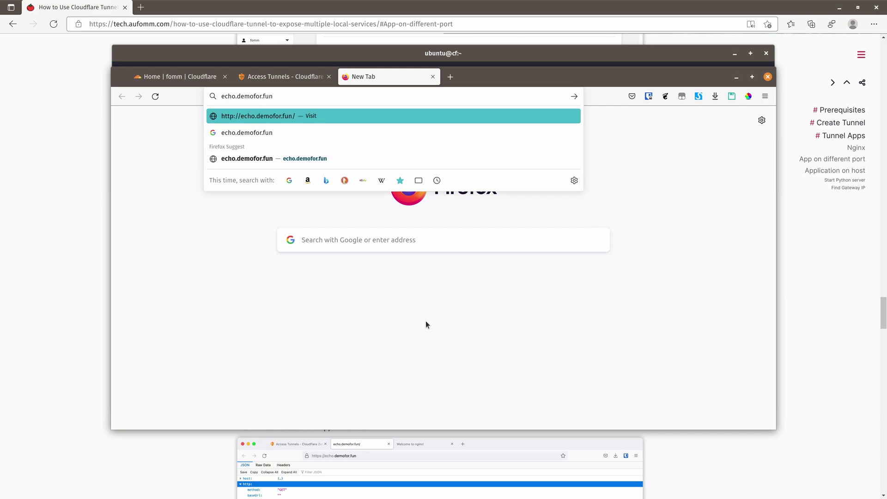
key("Return")
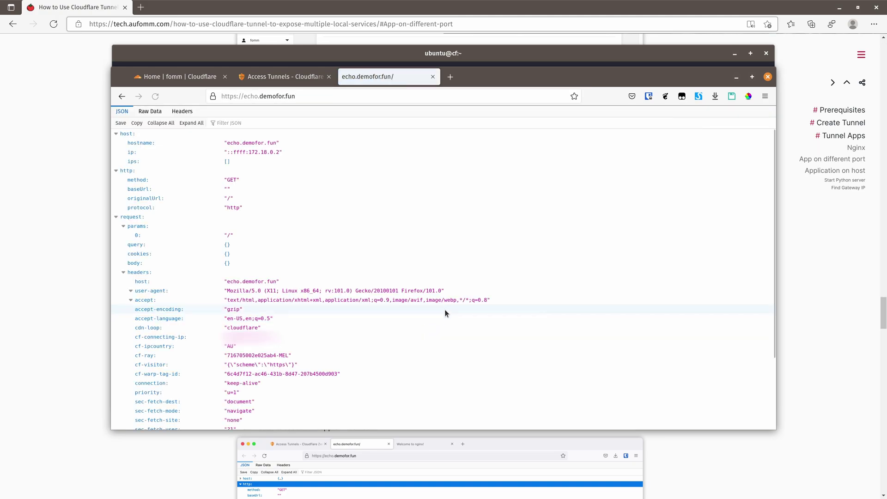
Step: Collapse the request headers in the echo JSON response, then return to the terminal
left_click(123, 273)
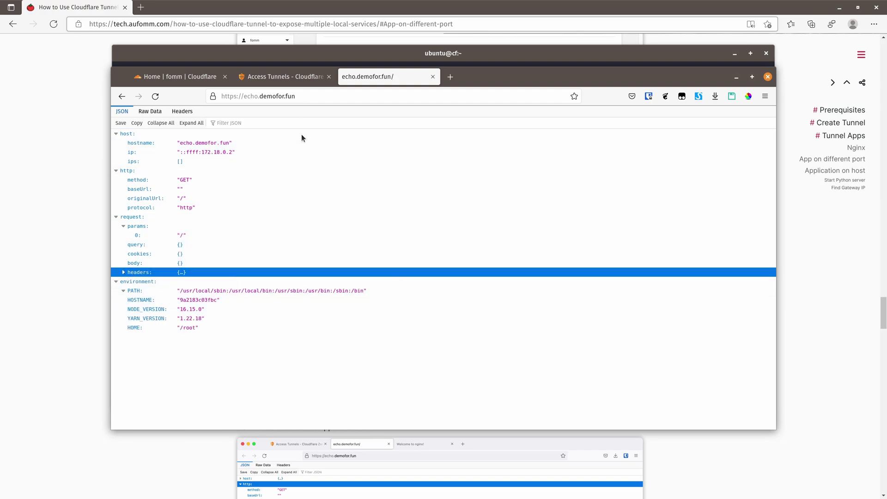
right_click(449, 199)
key("Escape")
left_click(446, 54)
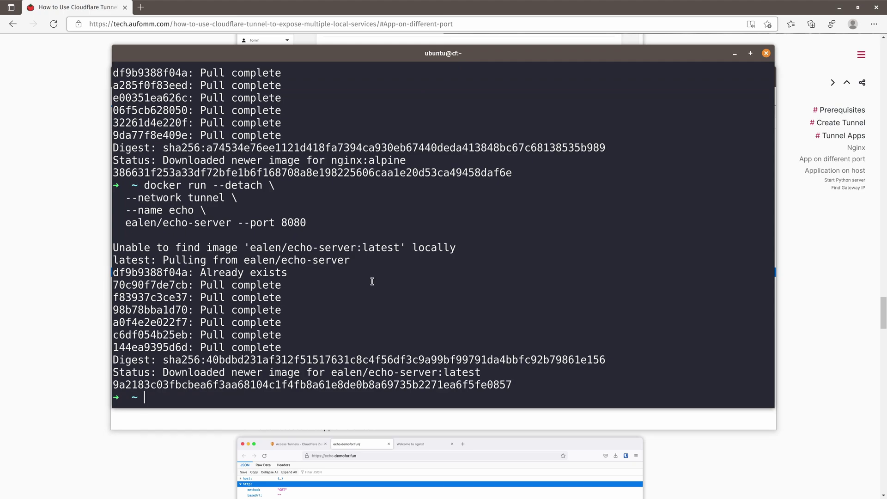
Step: Run docker ps to check that the echo, nginx and cloudflared containers are up
type("dockr")
key("BackSpace")
key("BackSpace")
type("ker ps")
key("Return")
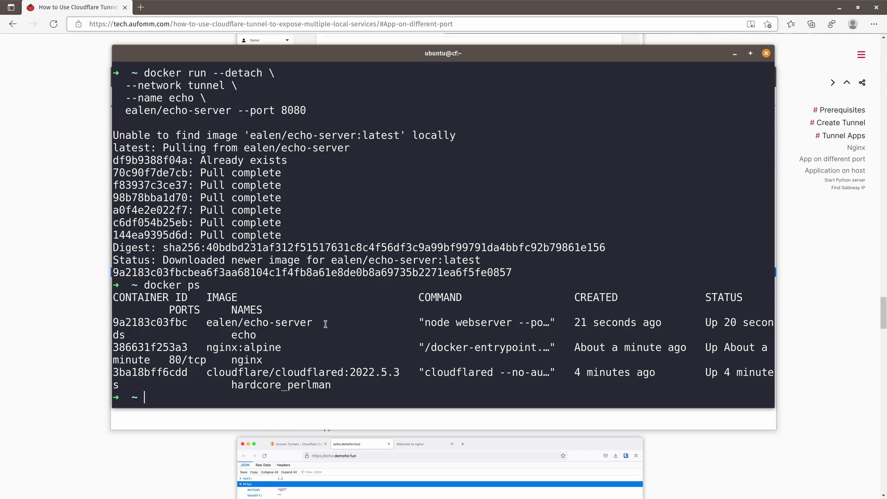
scroll(340, 266, "down", 5)
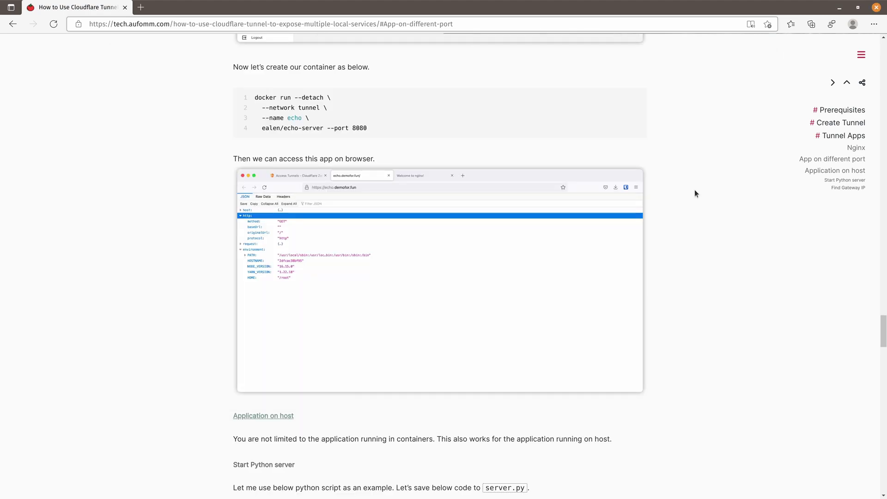
Step: Paste the article's Python HTTP server script into server.py with micro and save it
left_click(833, 180)
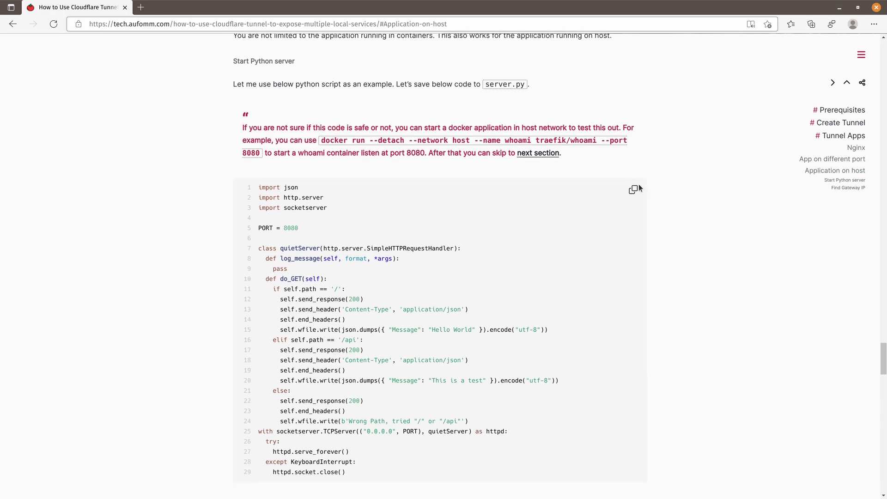
left_click(633, 190)
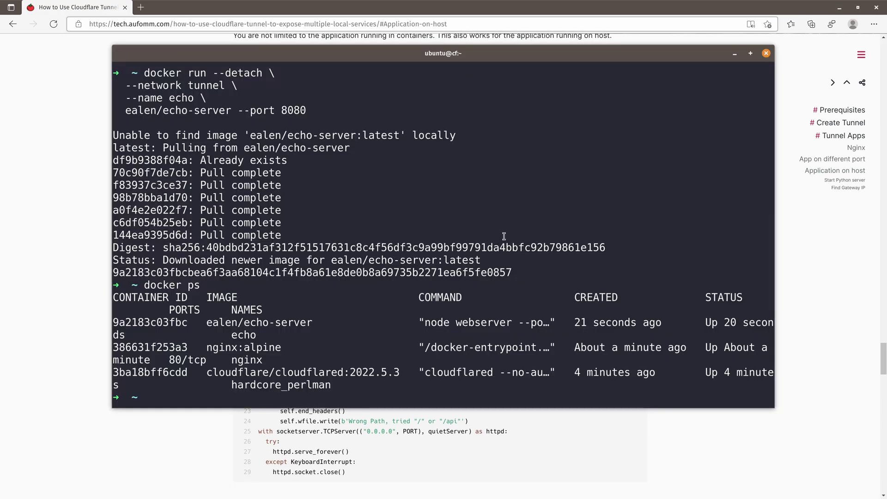
type("micro server.py")
key("Return")
key("ctrl+v")
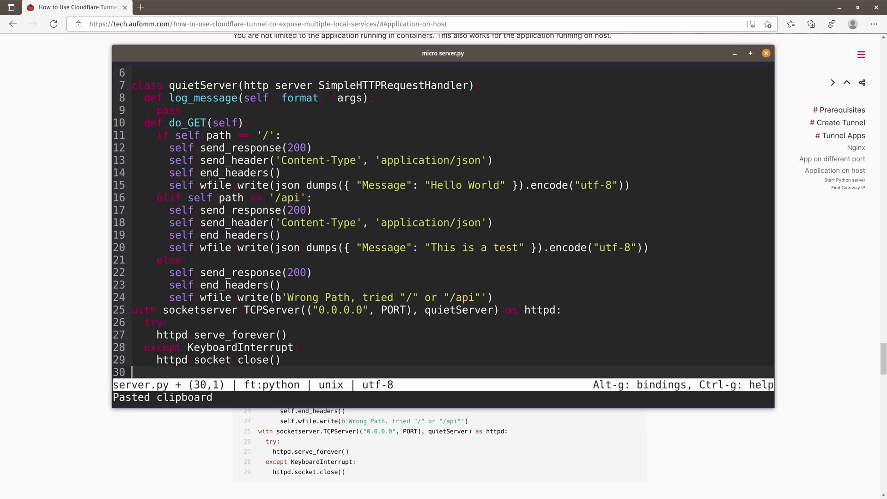
key("ctrl+s")
key("ctrl+q")
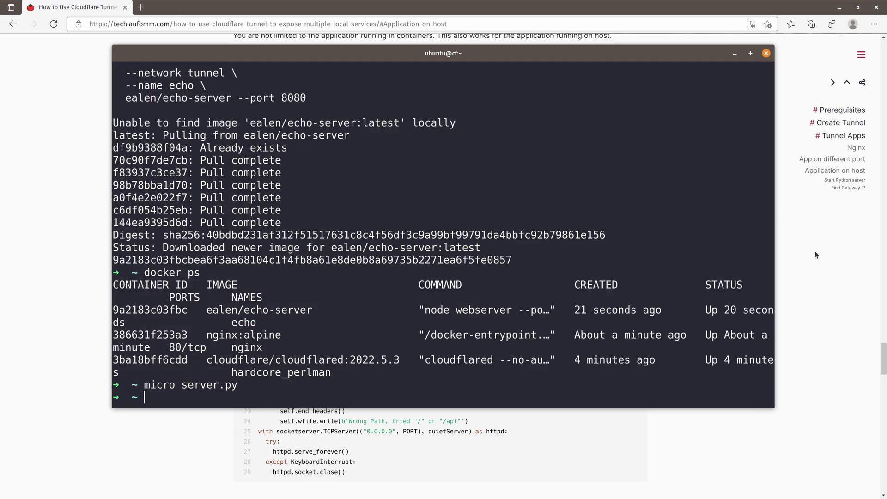
Step: Scroll the article down to its Start Python server section
left_click(814, 251)
scroll(435, 223, "down", 1)
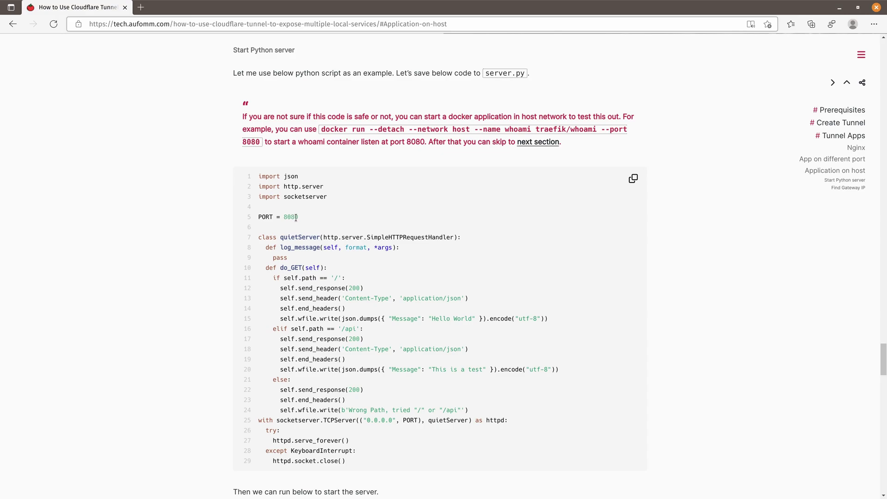
scroll(294, 218, "down", 1)
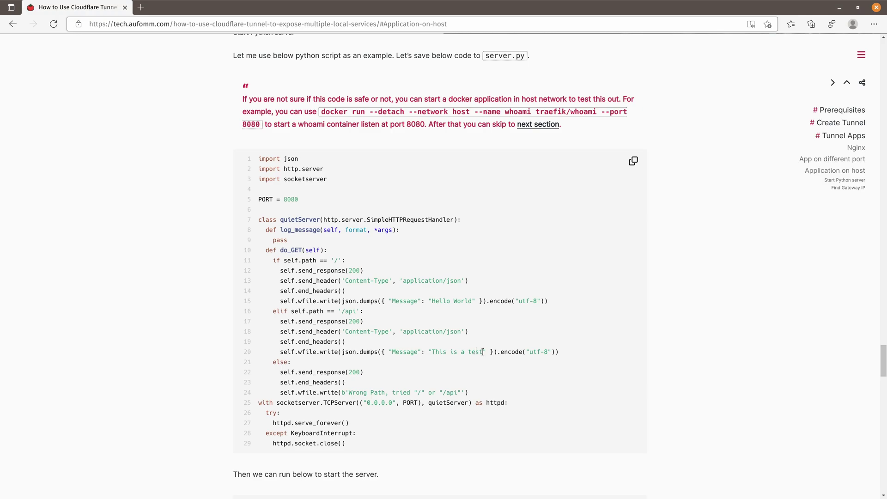
Step: Start the server in the background with python3 server.py &
scroll(477, 317, "down", 2)
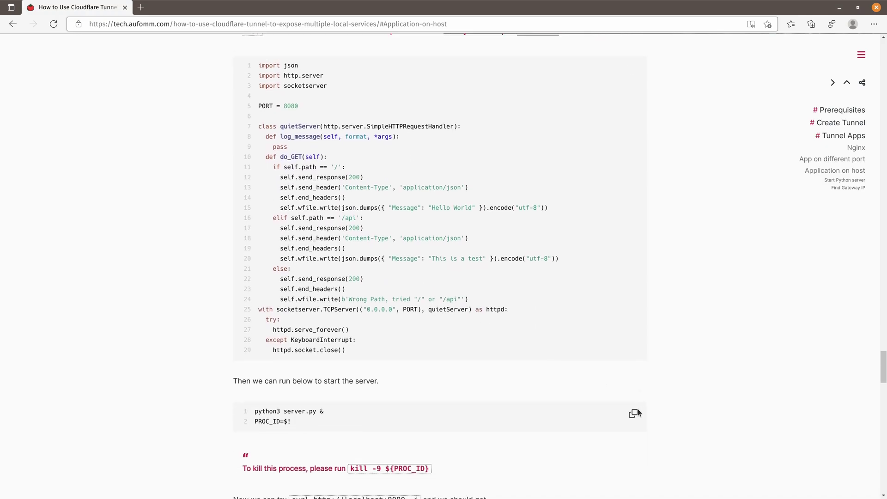
left_click(633, 413)
key("alt+Tab")
key("ctrl+shift+v")
key("Return")
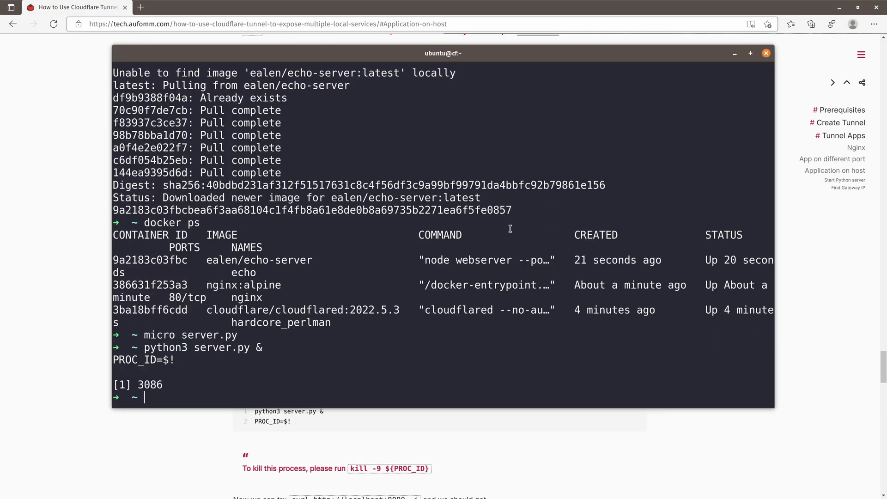
type("curl http://localhost")
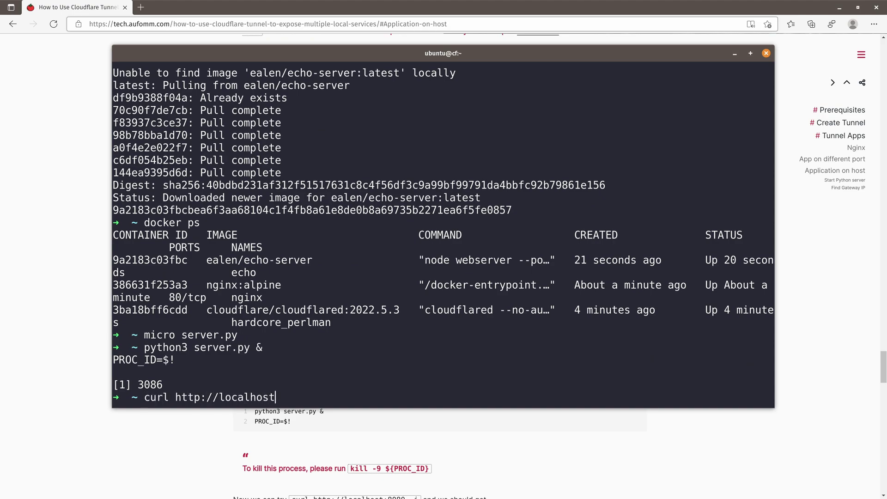
type(":8080")
key("Return")
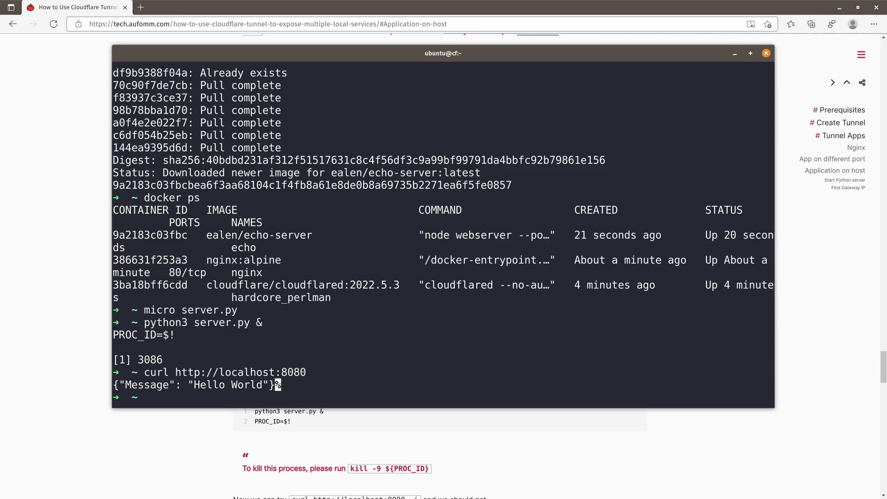
key("Up")
key("BackSpace")
key("BackSpace")
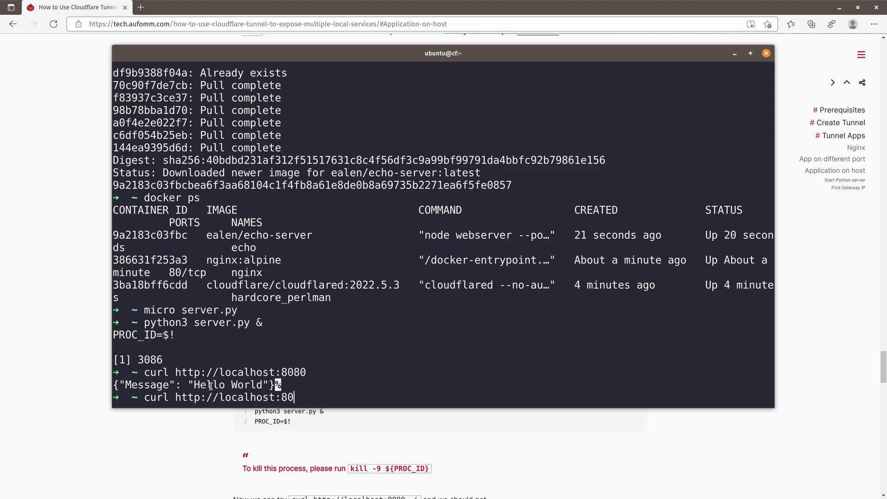
type("80/api")
key("Return")
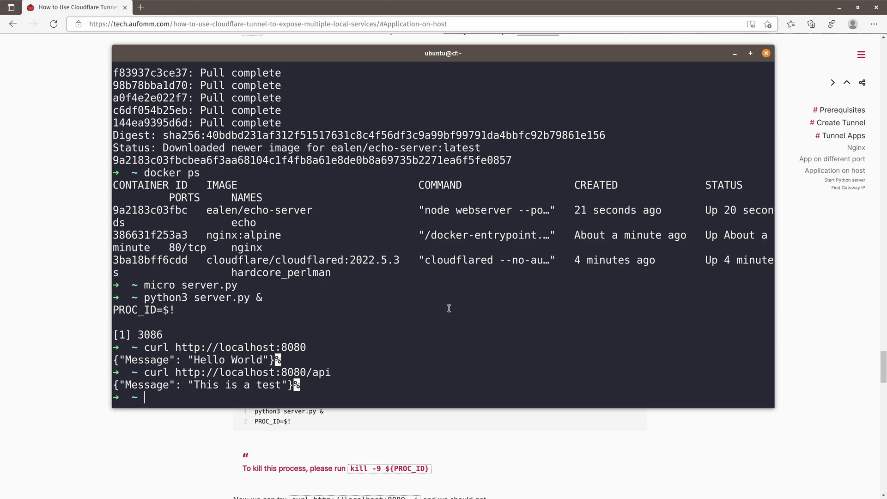
Step: Inspect the tunnel Docker network with docker network inspect tunnel and locate its gateway
type("docker network inspe")
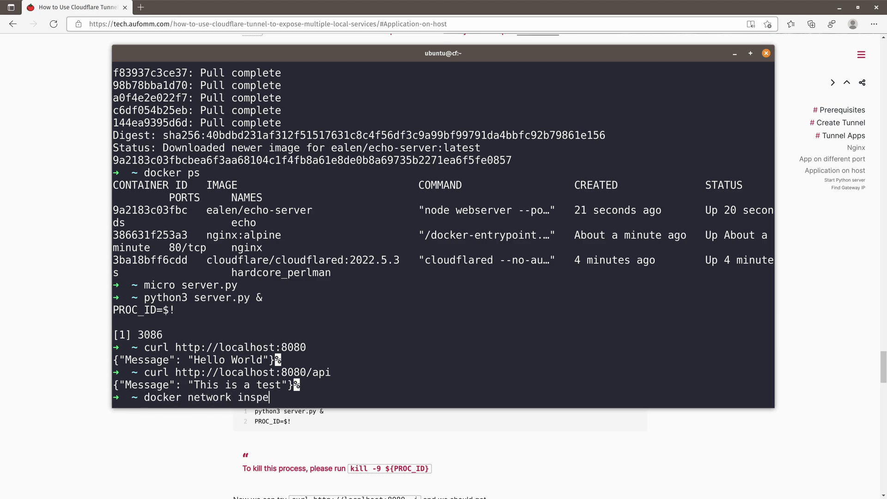
type("ct tunnel")
key("Return")
scroll(448, 309, "up", 8)
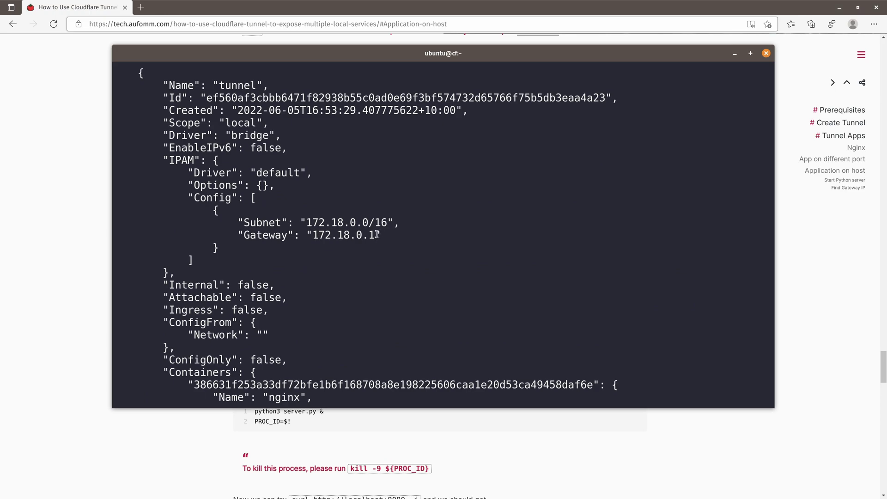
left_click_drag(375, 235, 315, 236)
left_click(420, 260)
scroll(467, 293, "down", 10)
Step: Run the article's alpine ip route command on the tunnel network and select gateway 172.18.0.1
key("alt+Tab")
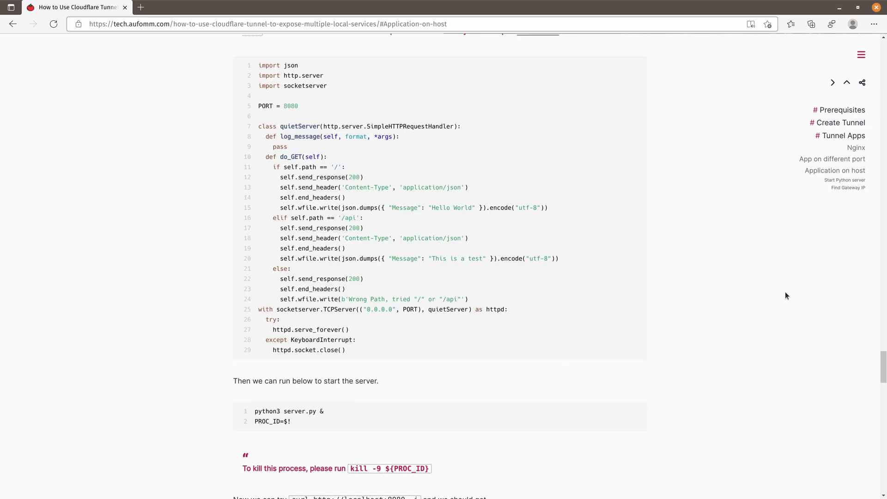
scroll(539, 330, "down", 4)
scroll(539, 331, "down", 7)
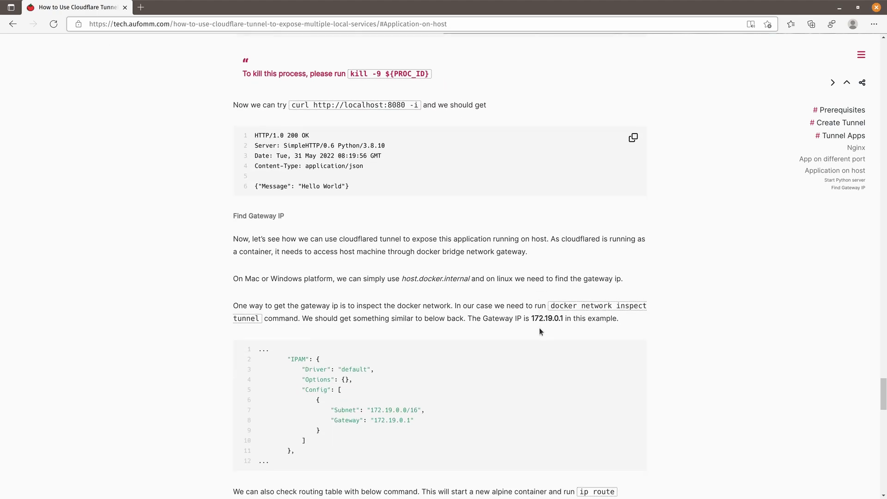
left_click(633, 442)
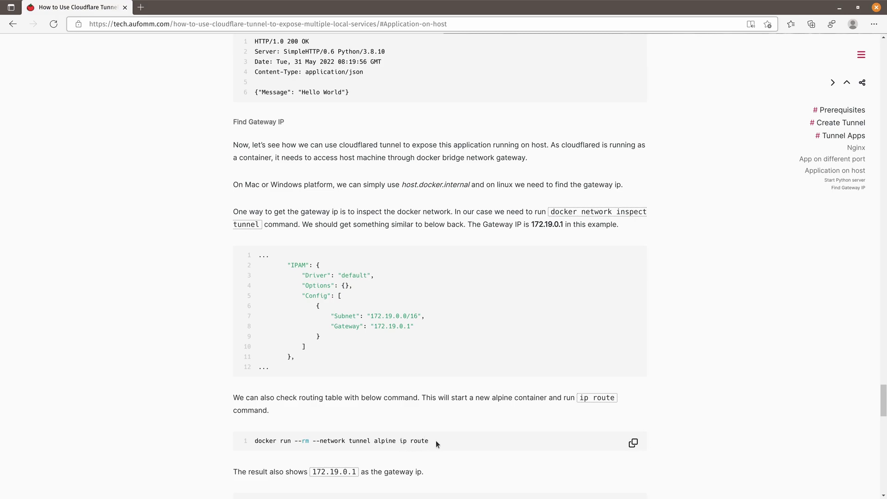
key("alt+Tab")
key("ctrl+shift+v")
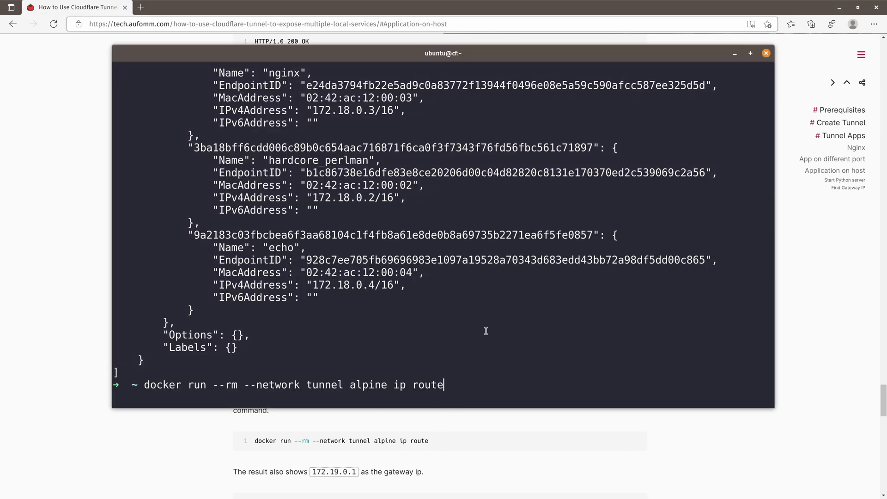
key("Return")
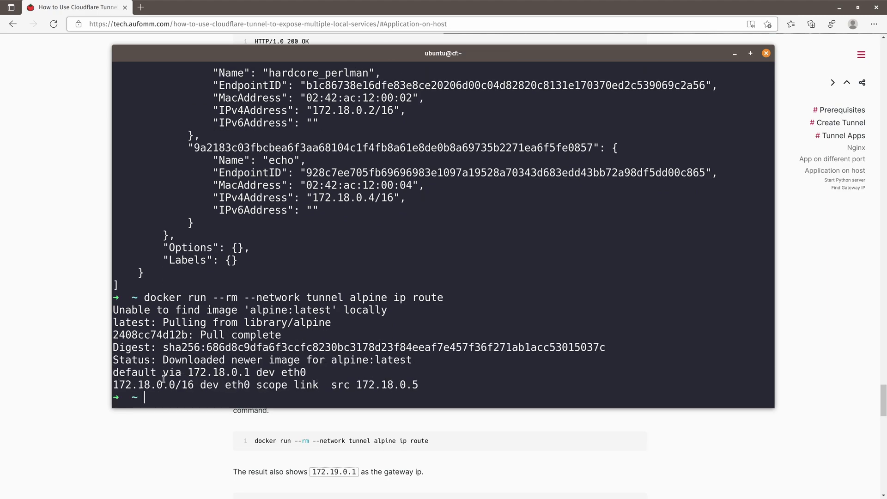
left_click_drag(189, 372, 250, 371)
Step: Start a new public hostname with subdomain local, domain demofor.fun and path /
left_click(250, 371)
key("alt+Tab")
key("ctrl+shift+Tab")
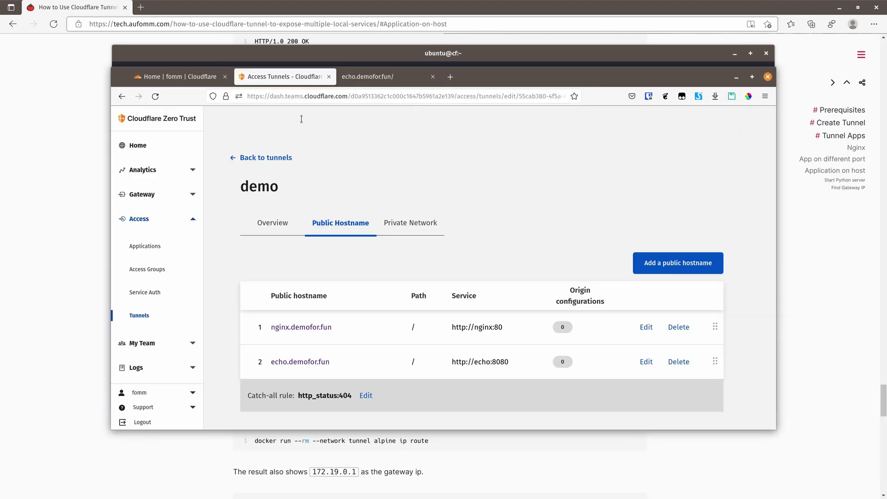
left_click(639, 264)
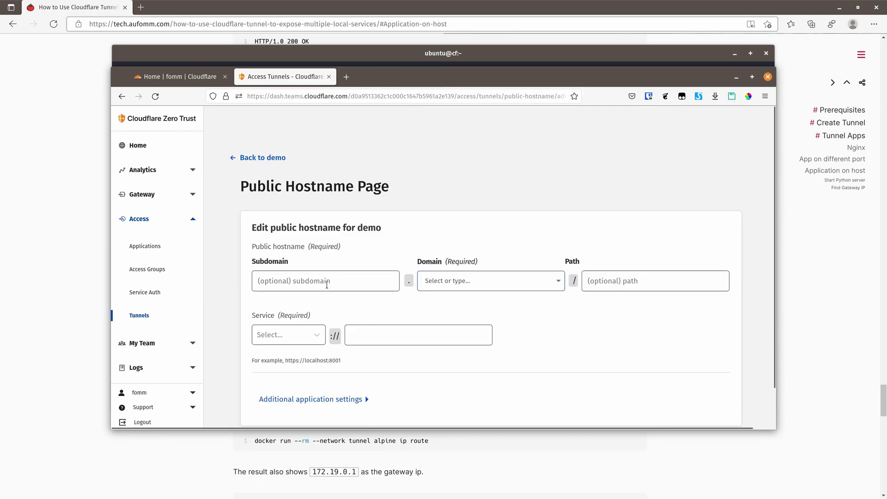
left_click(327, 286)
type("local")
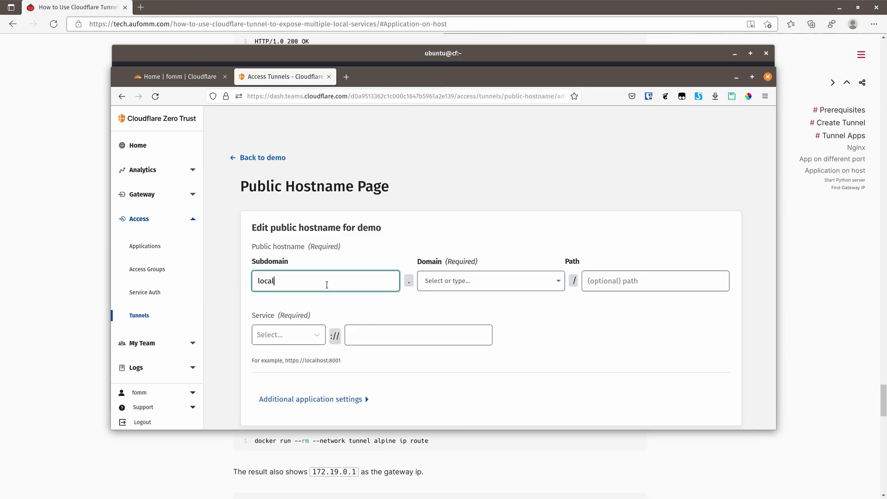
key("Tab")
type("de")
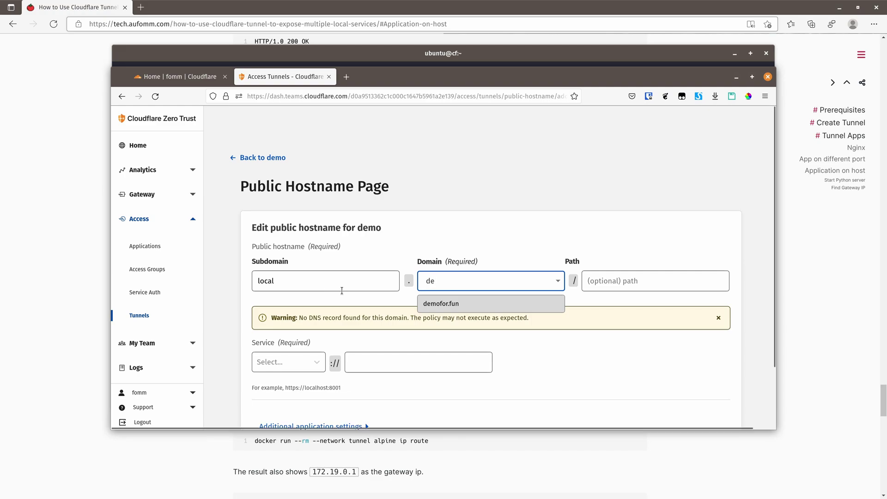
left_click(456, 303)
left_click(620, 280)
type("/")
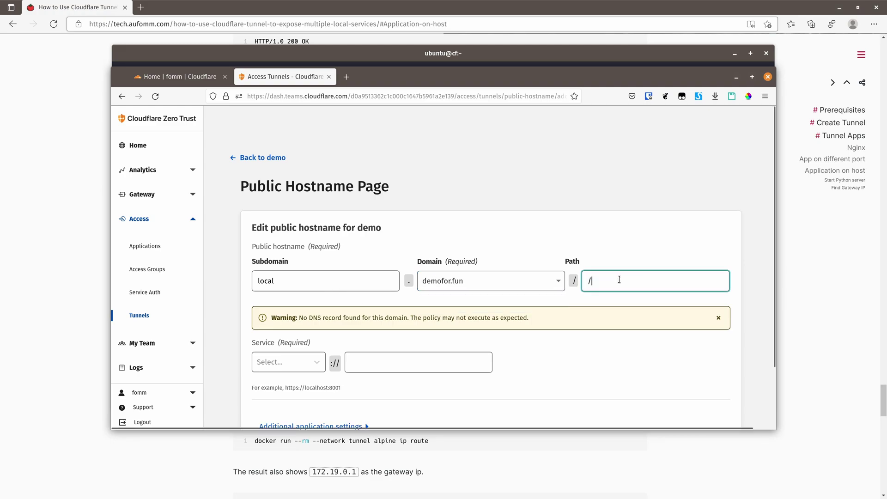
Step: Point the hostname to HTTP service 172.18.0.1:8080 and save it
left_click(292, 369)
type("http")
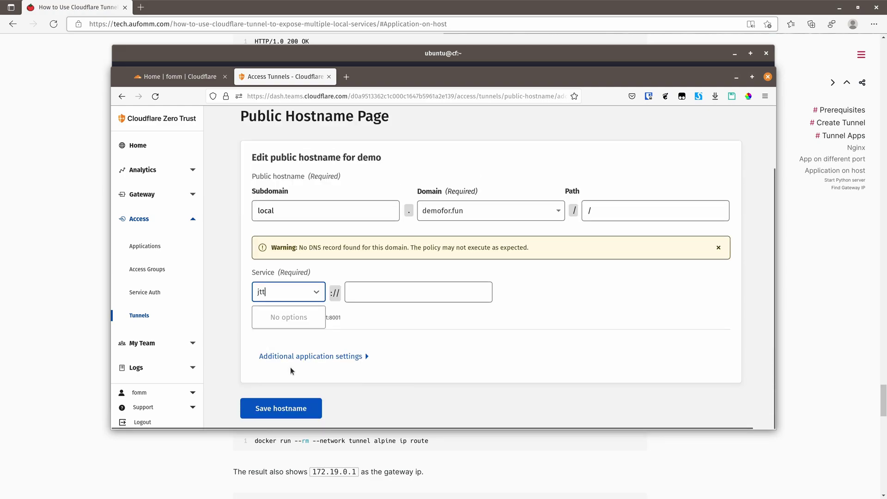
key("Return")
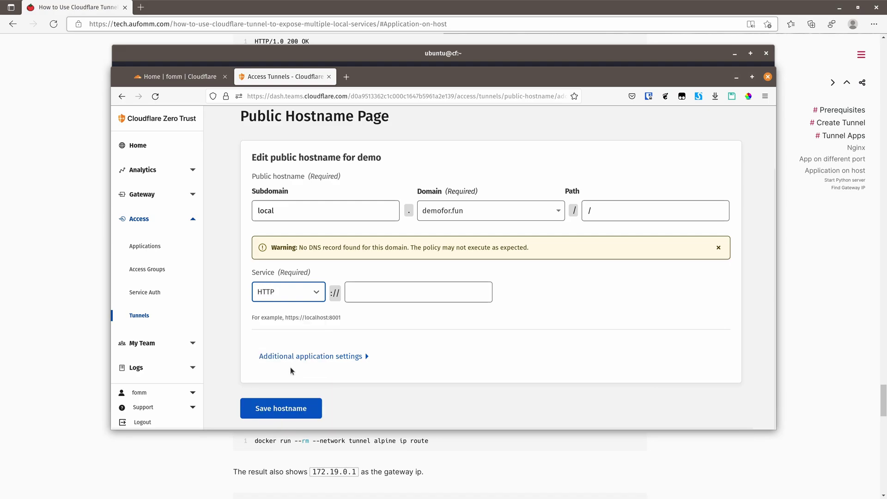
left_click(402, 285)
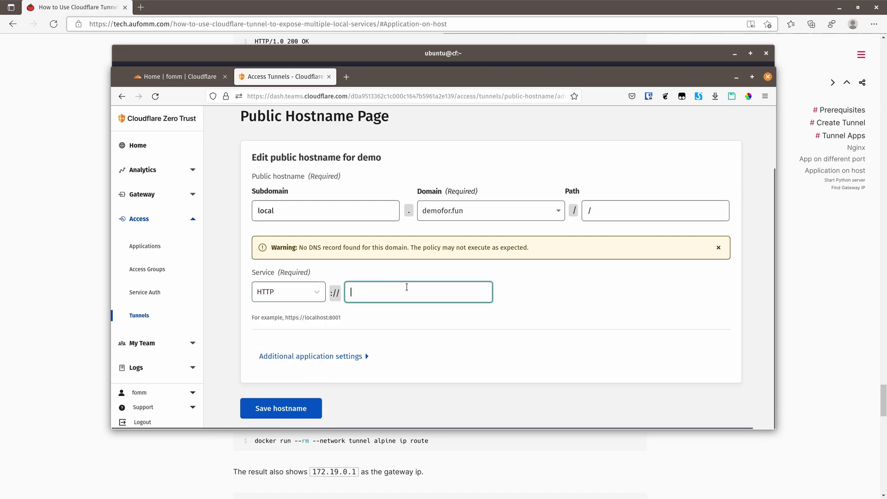
left_click(471, 55)
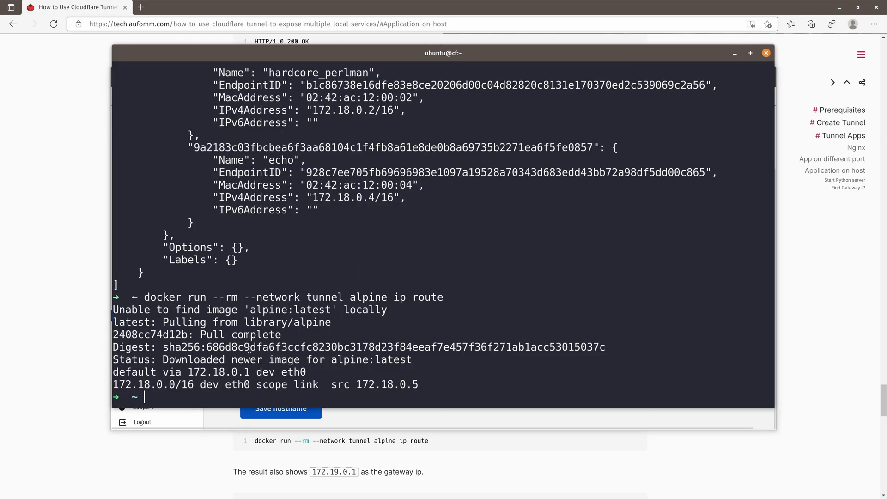
mouse_move(189, 374)
left_mouse_down()
mouse_move(250, 372)
mouse_move(187, 372)
left_mouse_up()
left_click(248, 372)
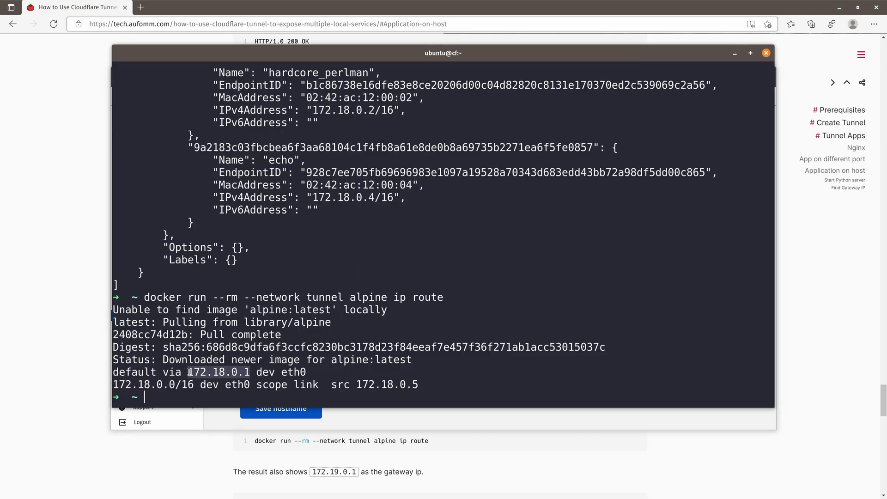
key("alt+Tab")
key("ctrl+v")
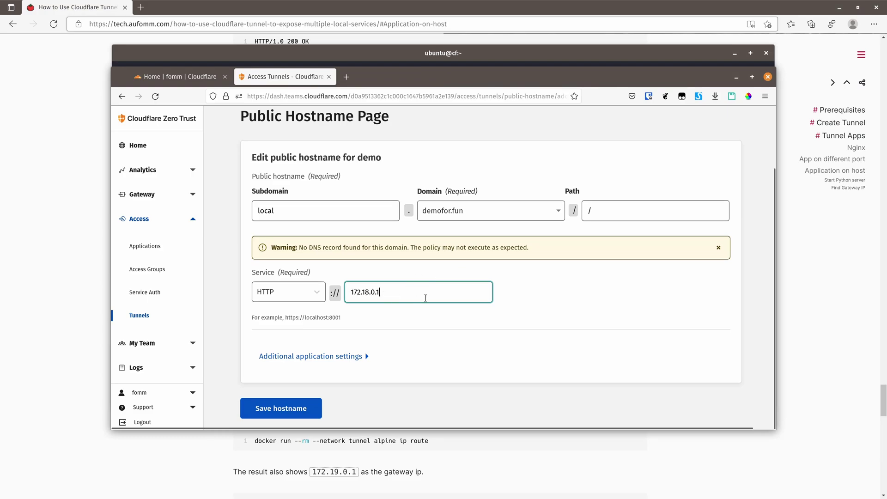
type(":8080")
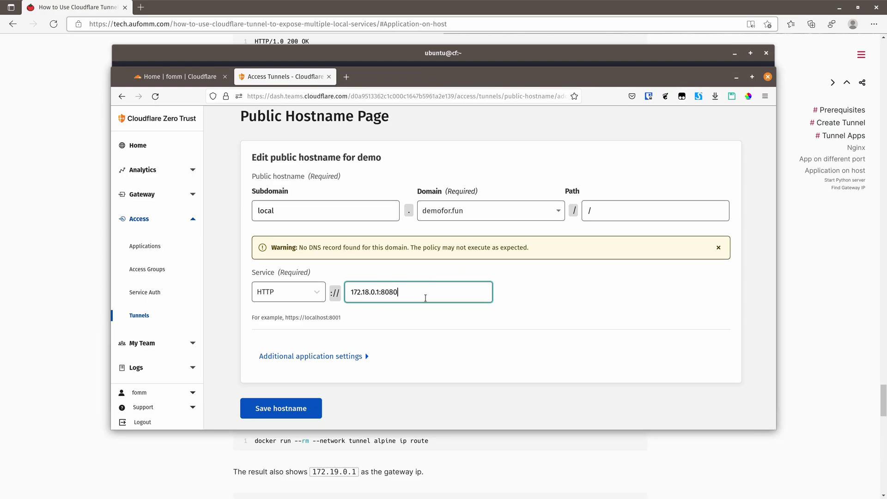
left_click(304, 410)
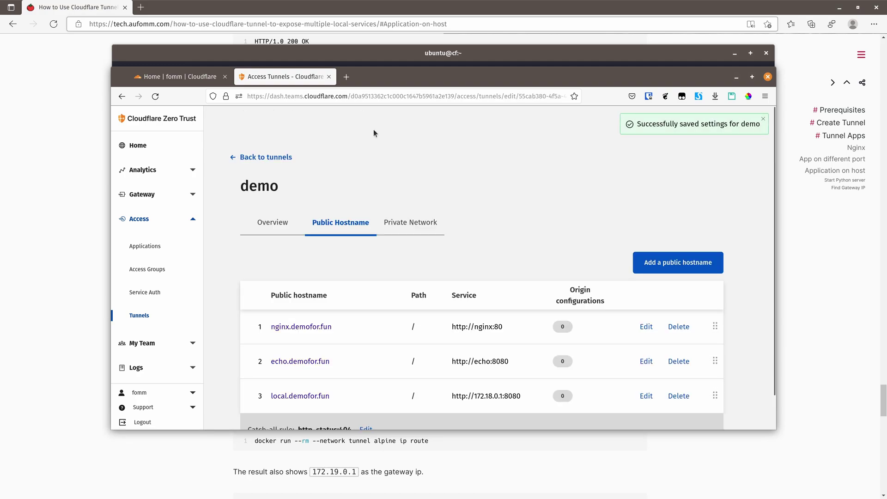
Step: Load local.demofor.fun in a new tab, then its /api path
left_click(347, 77)
type("local")
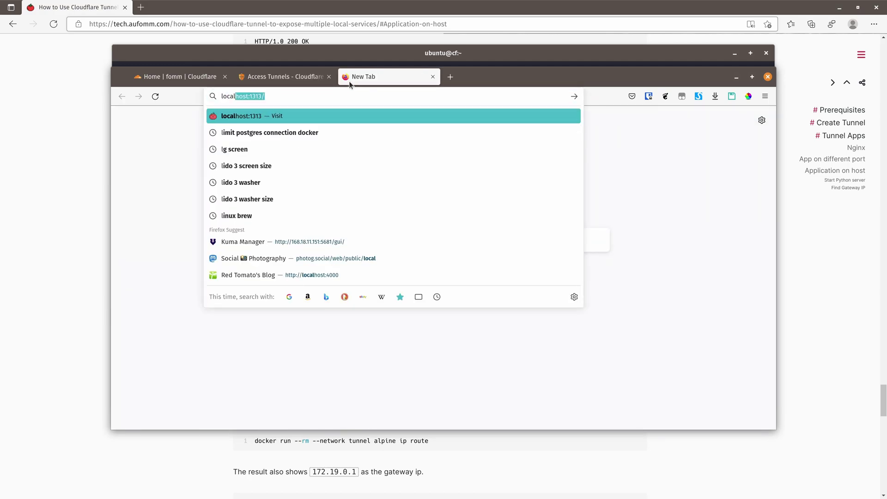
type(".demofor.fun")
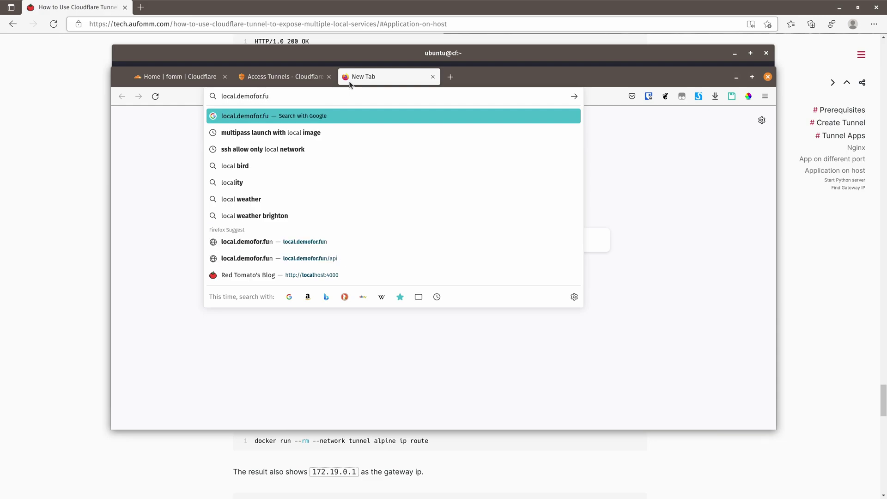
key("Return")
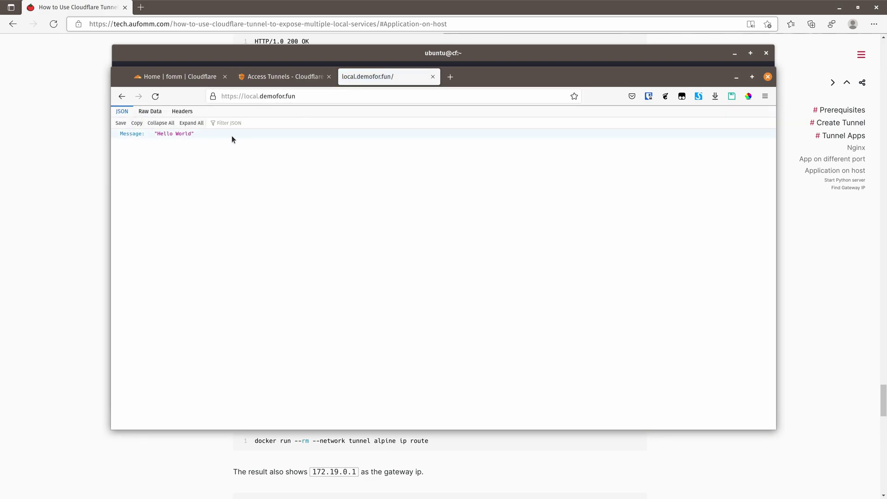
left_click(315, 97)
left_click(319, 96)
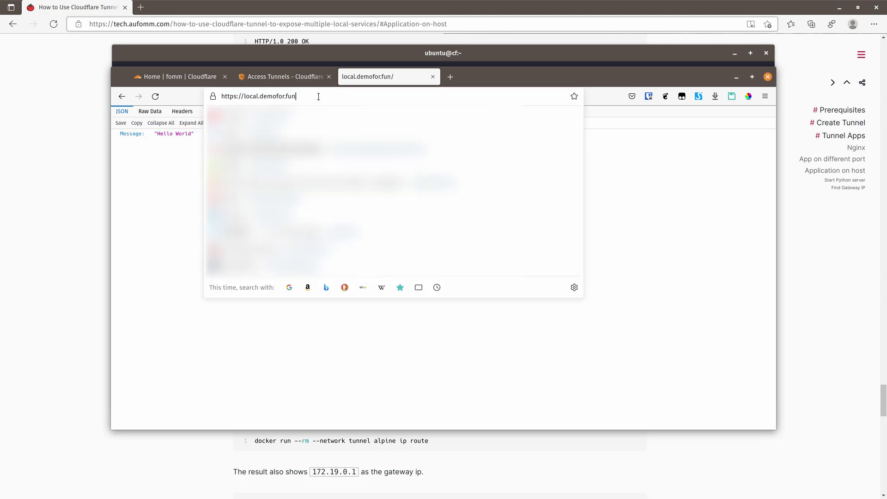
type("/api")
key("Return")
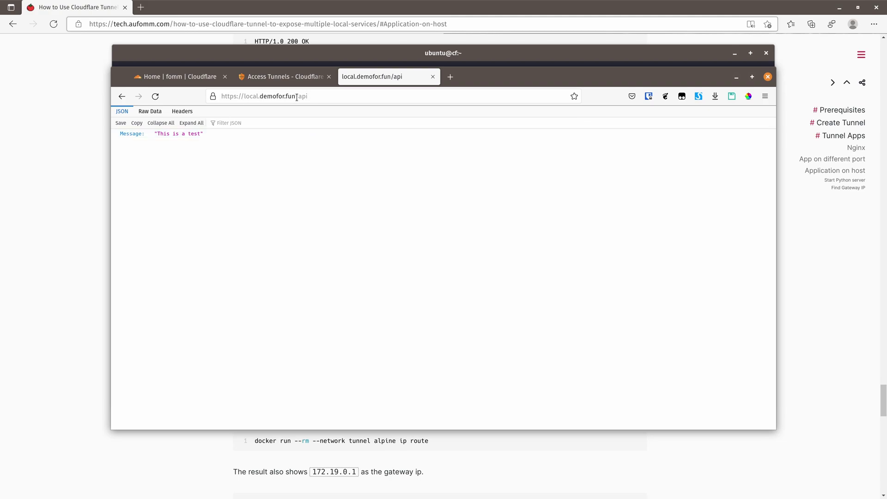
Step: Remove /api from the address and reload the local.demofor.fun root
left_click_drag(297, 98, 410, 99)
key("BackSpace")
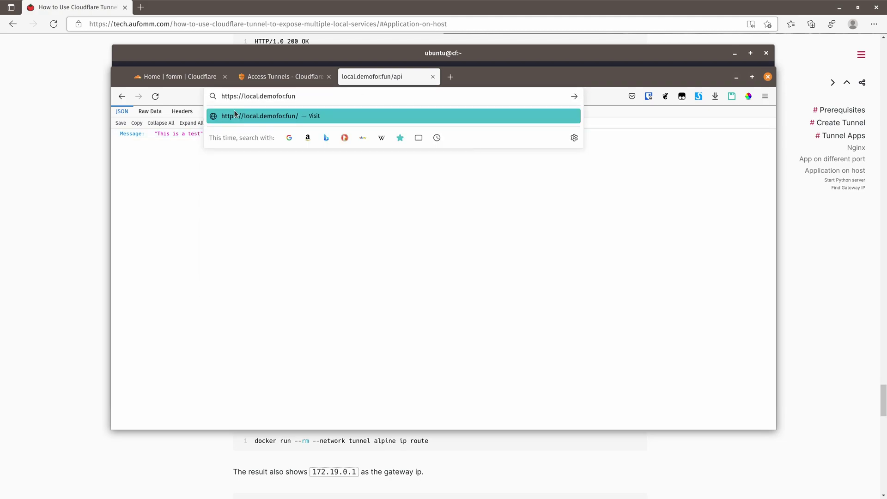
left_click(265, 223)
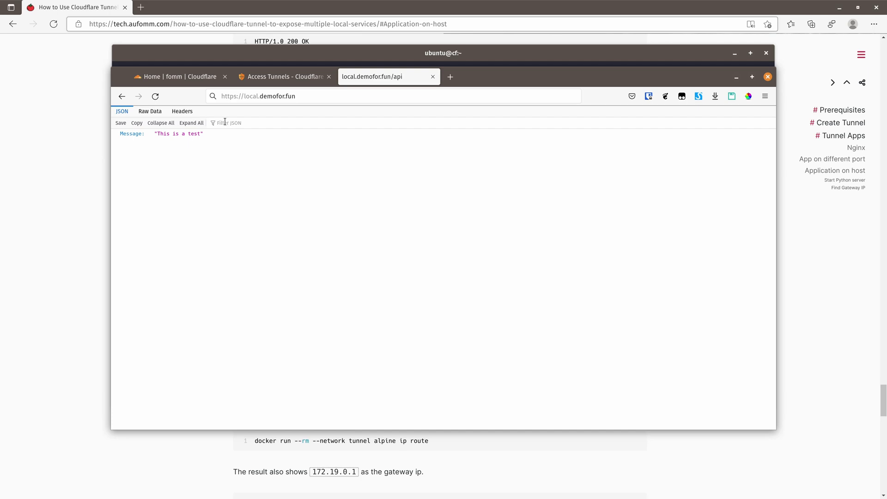
left_click(324, 96)
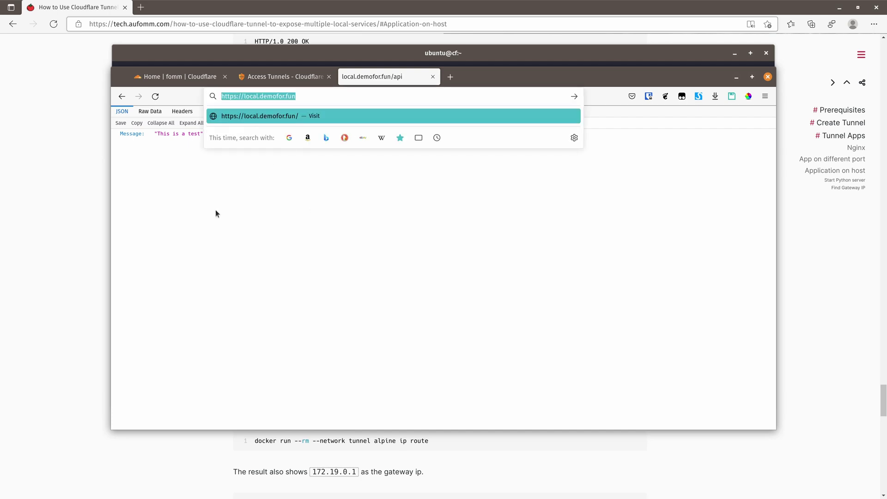
left_click(215, 213)
left_click(331, 96)
key("Return")
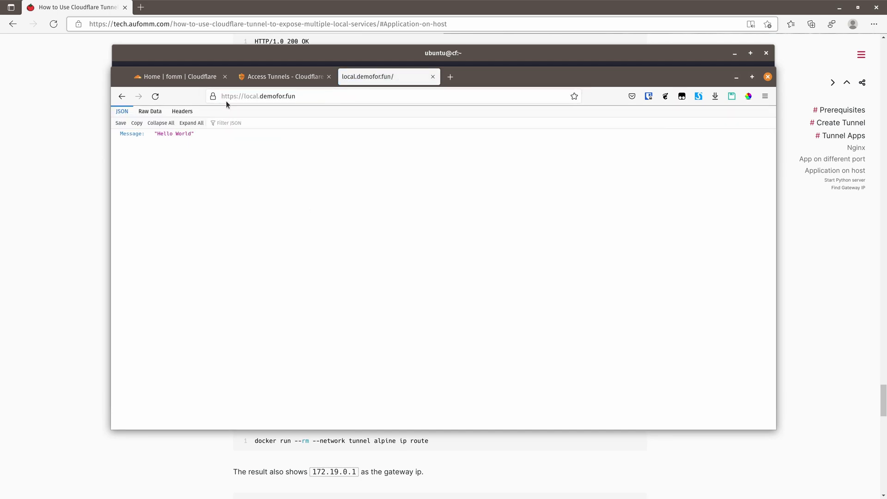
Step: Check the site's connection security details via the lock icon
left_click(212, 96)
left_click(300, 134)
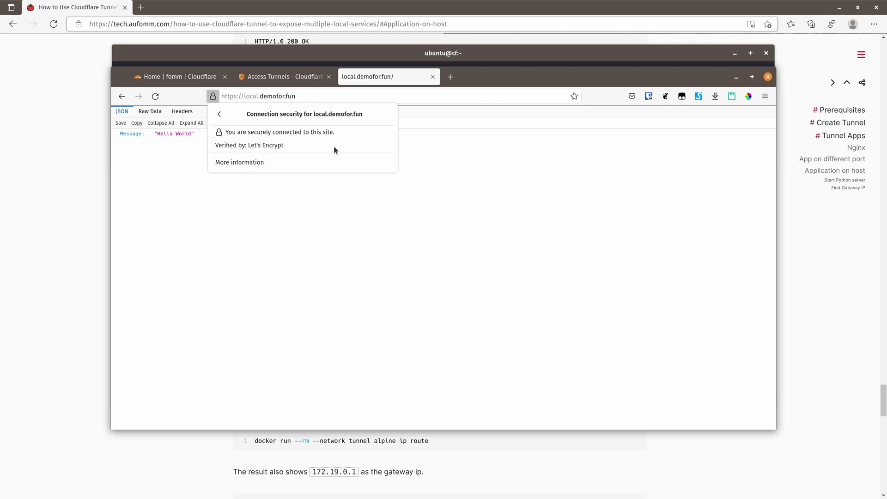
left_click(485, 223)
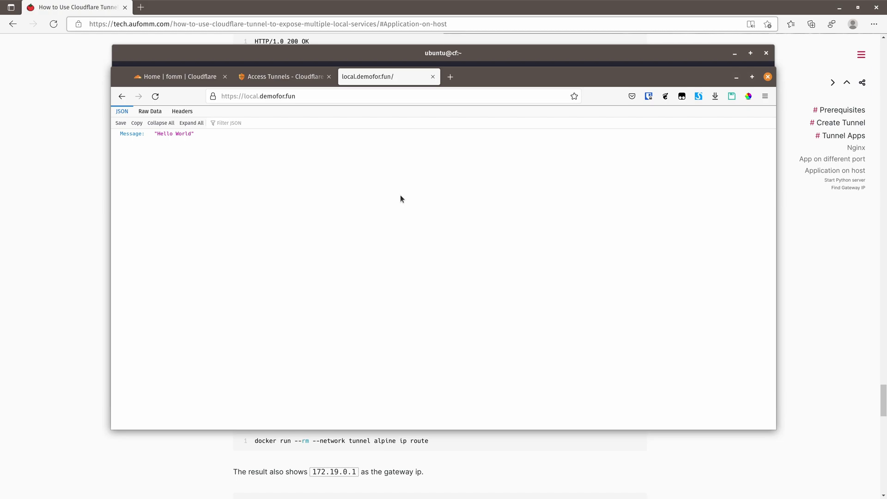
Step: Glance between the tunnel's hostname list and the local.demofor.fun page, then raise the terminal
left_click(280, 77)
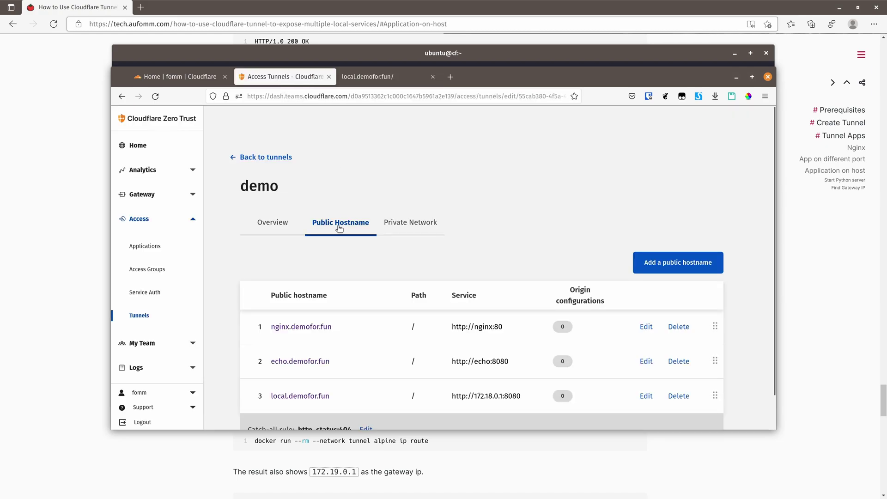
left_click(373, 77)
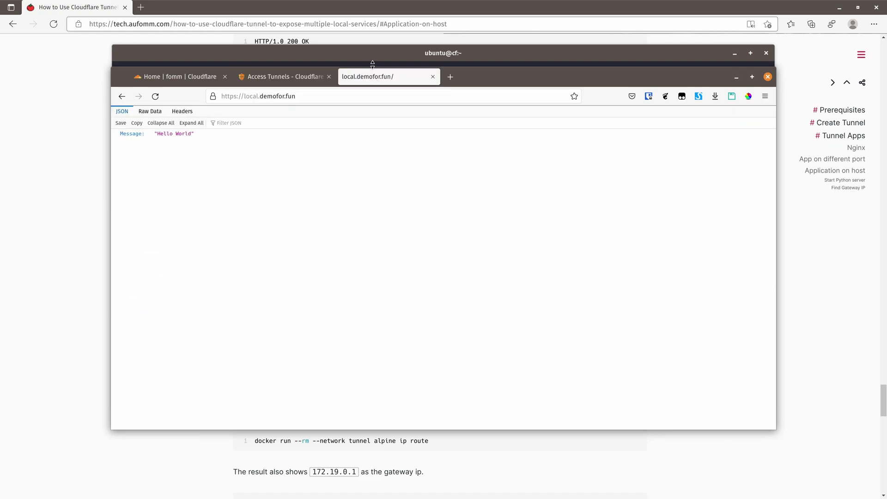
left_click(385, 62)
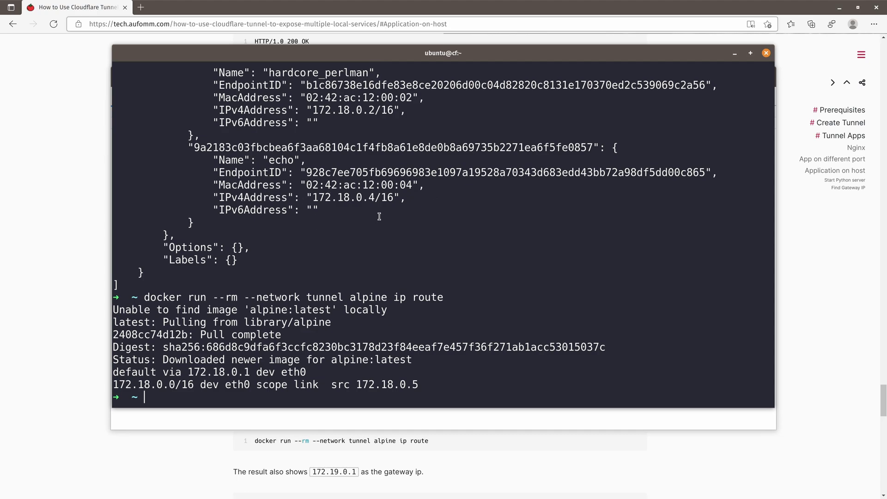